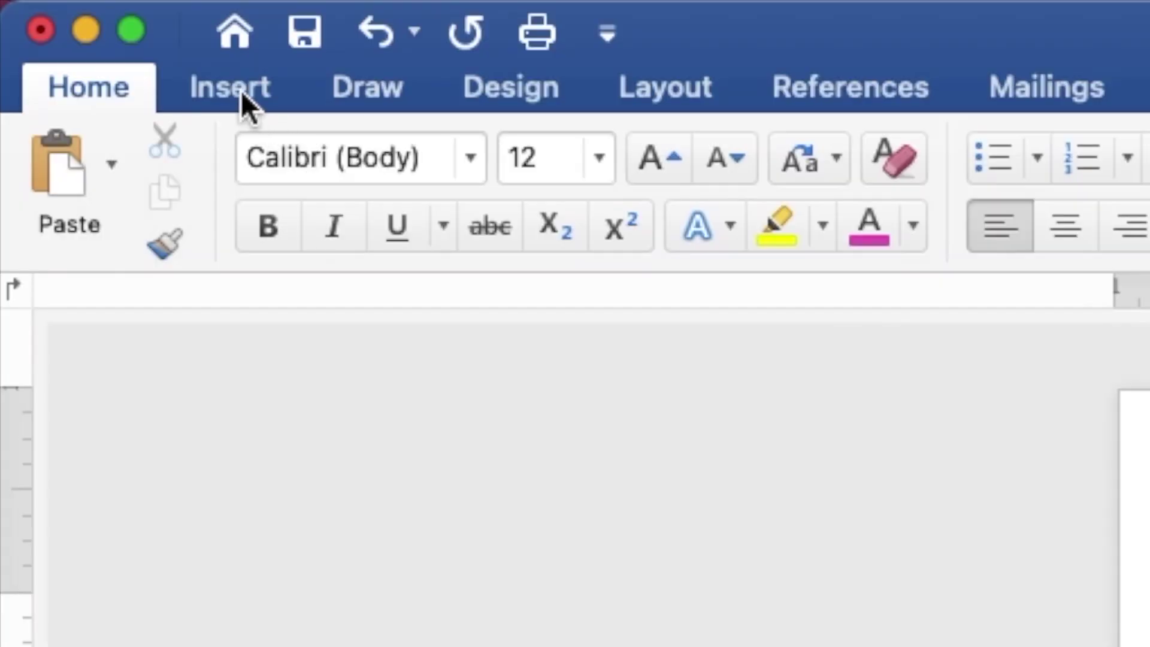
Draw a rectangle on the page with a black fill and no outline.
{"action": "left_click", "coordinate": [84, 15]}
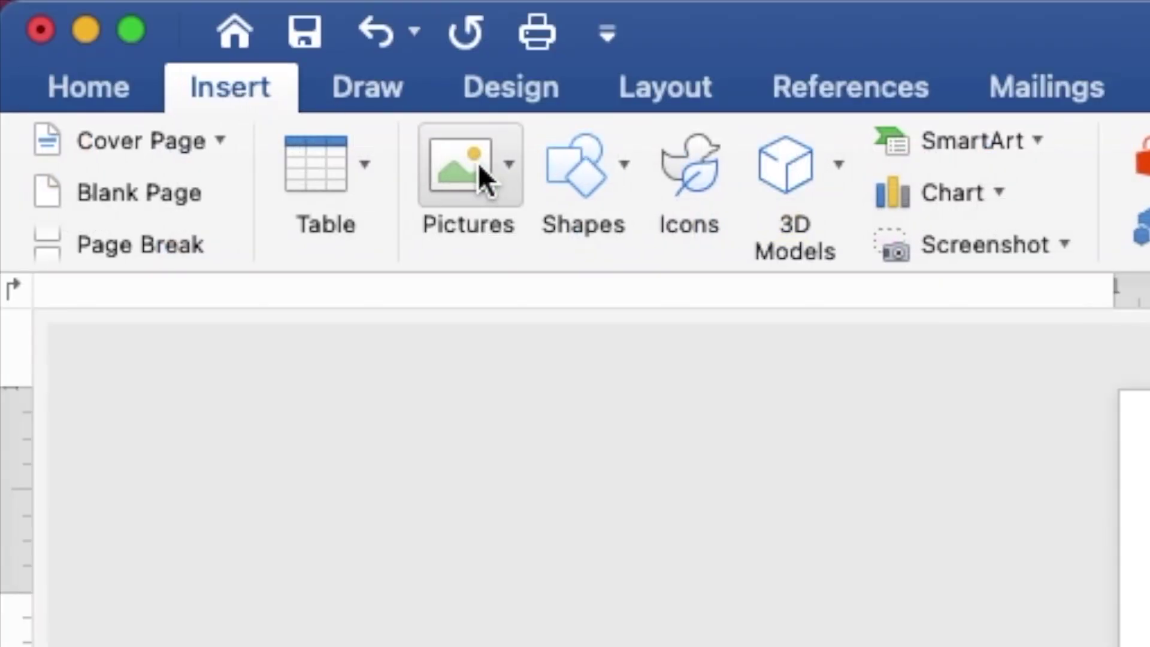
{"action": "left_click", "coordinate": [577, 175]}
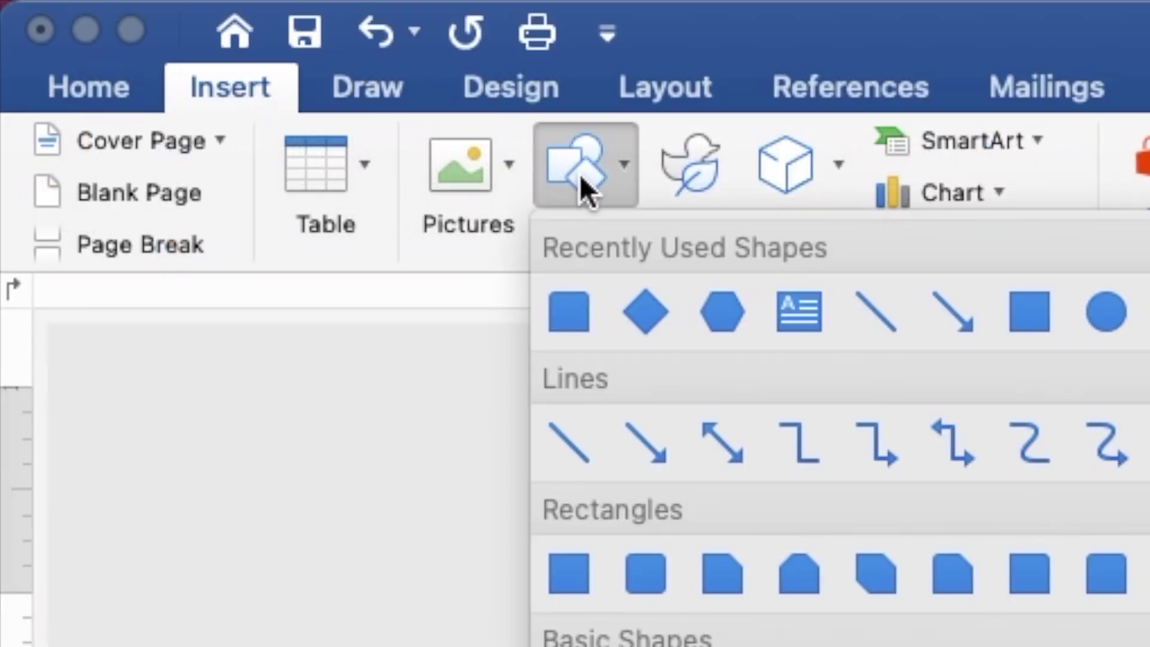
{"action": "left_click", "coordinate": [1018, 318]}
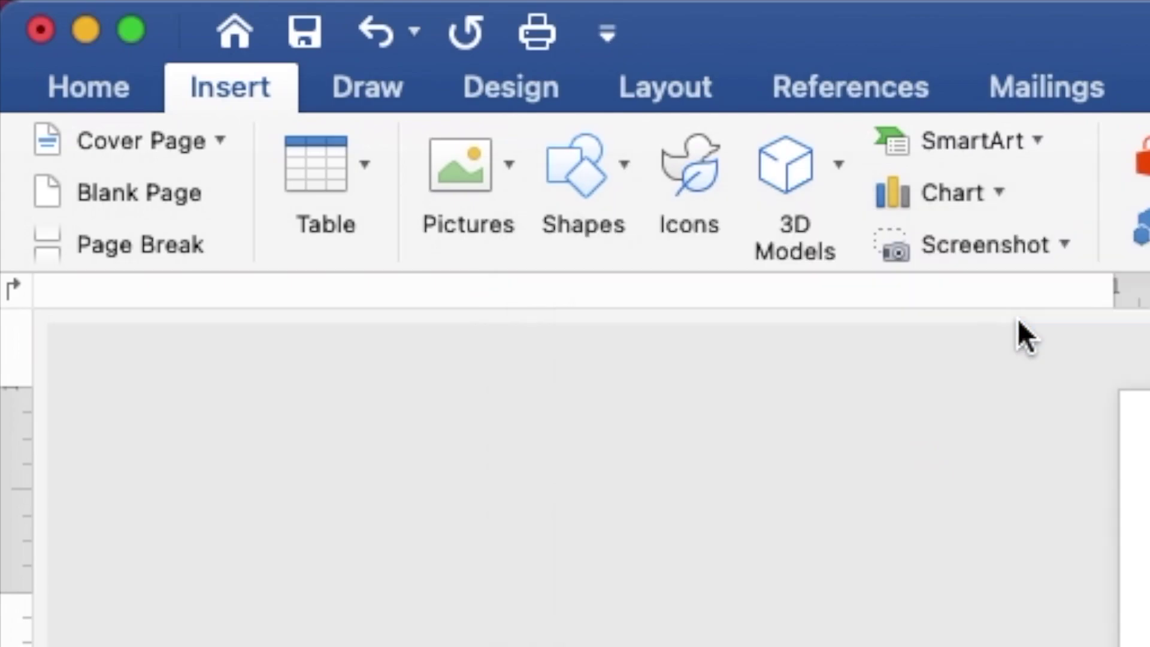
{"action": "left_click_drag", "start_coordinate": [405, 130], "coordinate": [695, 575]}
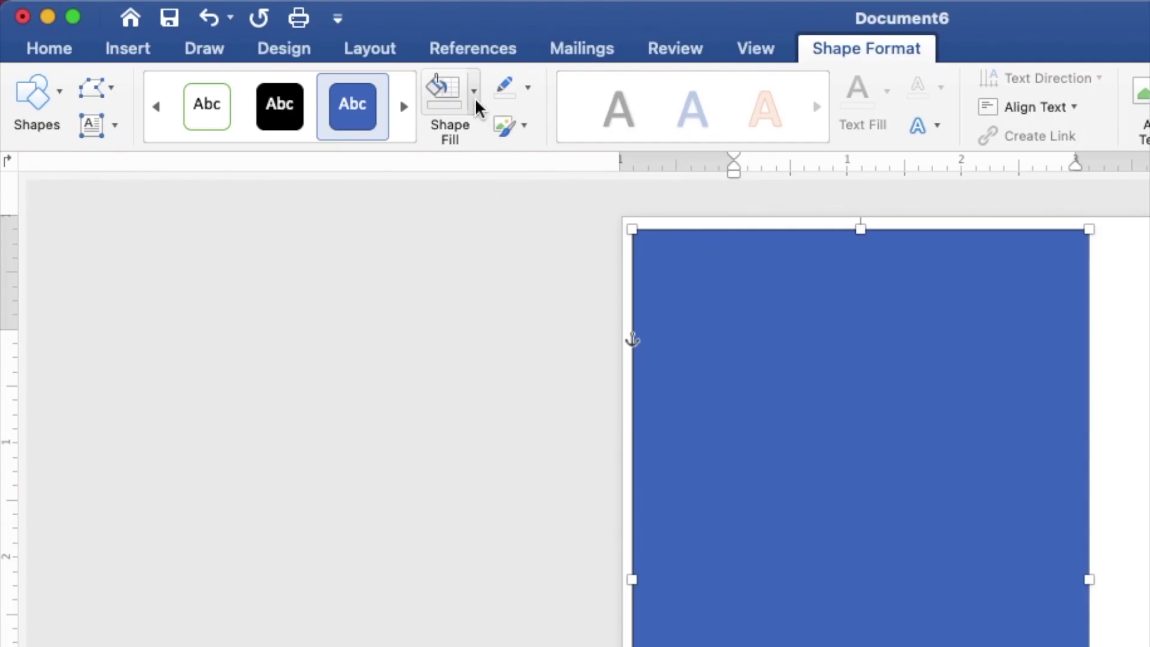
{"action": "left_click", "coordinate": [302, 43]}
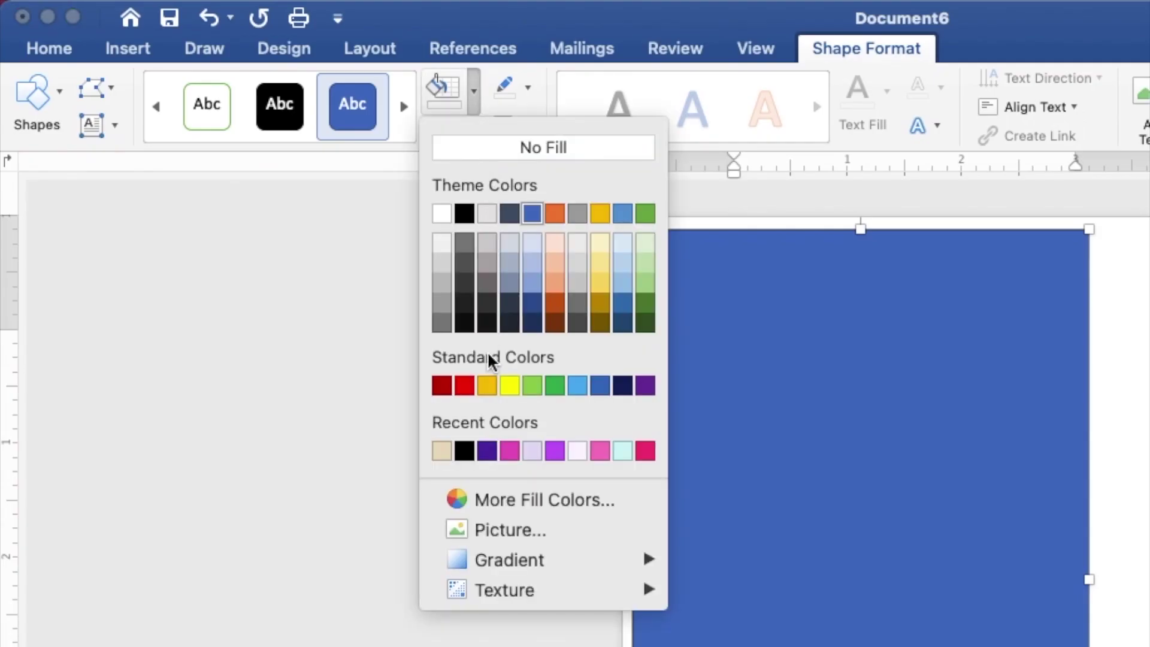
{"action": "left_click", "coordinate": [465, 451]}
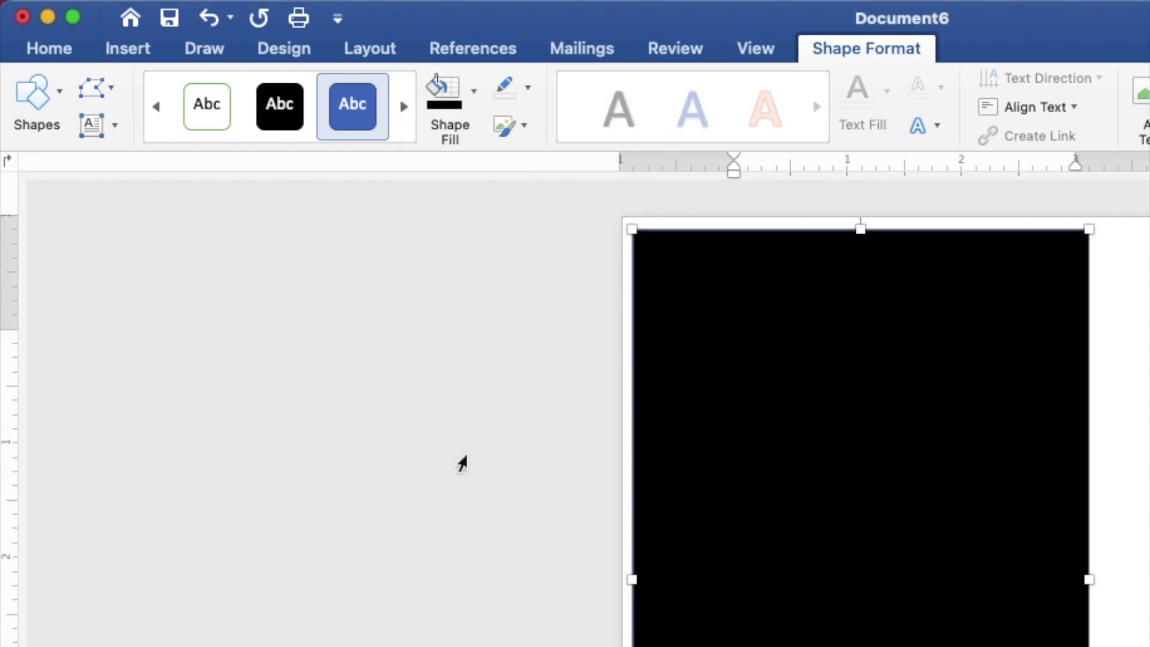
{"action": "left_click", "coordinate": [529, 90]}
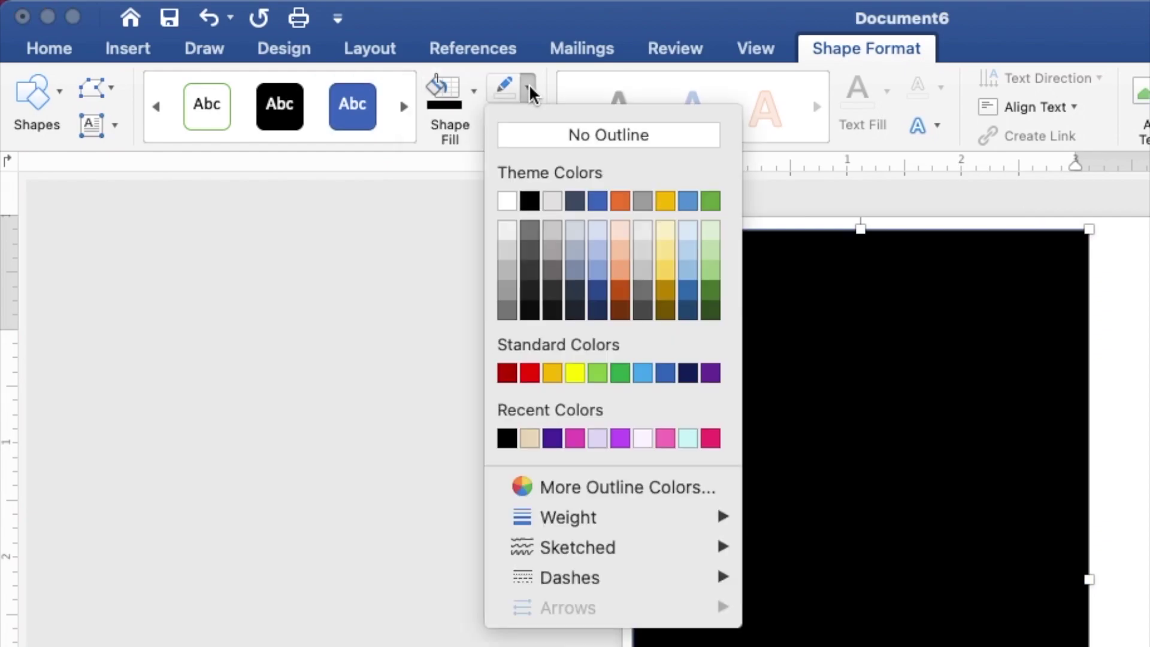
{"action": "left_click", "coordinate": [532, 140]}
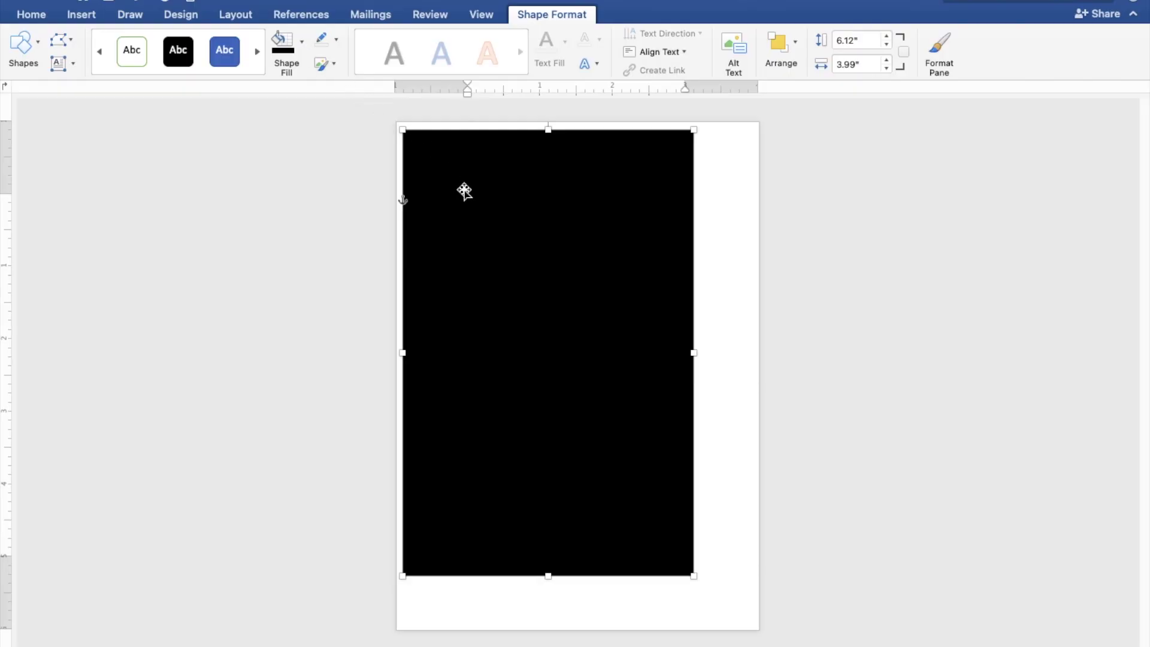
Stretch the black rectangle over the whole page, about 7.09 by 5.07 in.
{"action": "left_click_drag", "start_coordinate": [465, 191], "coordinate": [456, 181]}
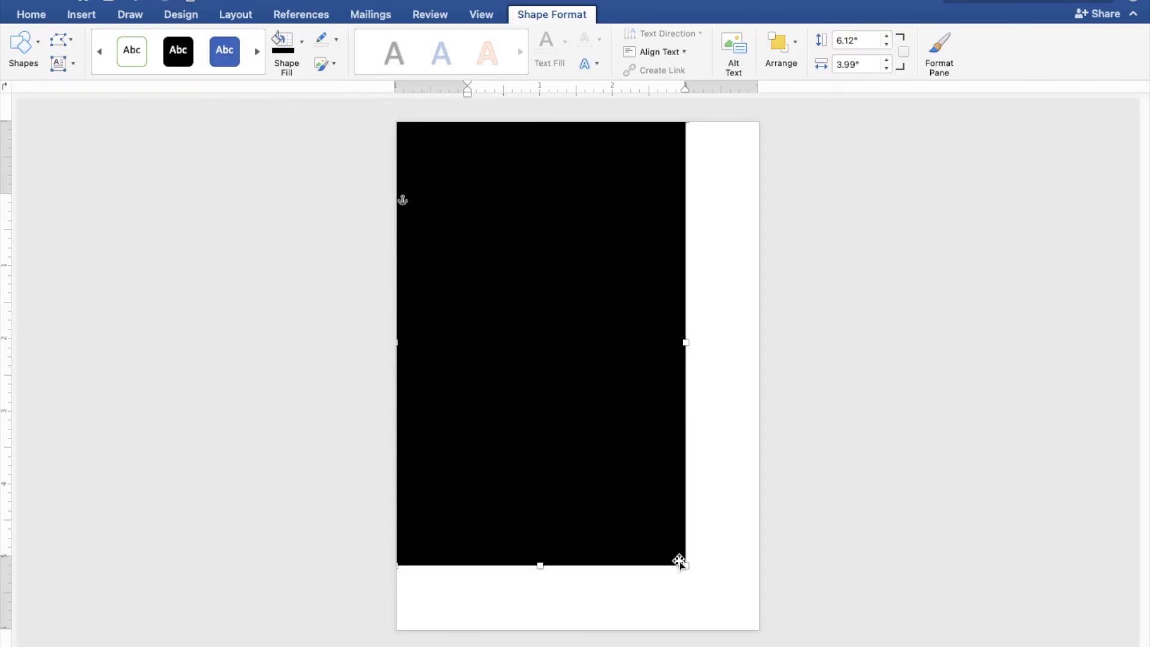
{"action": "left_click_drag", "start_coordinate": [685, 568], "coordinate": [761, 633]}
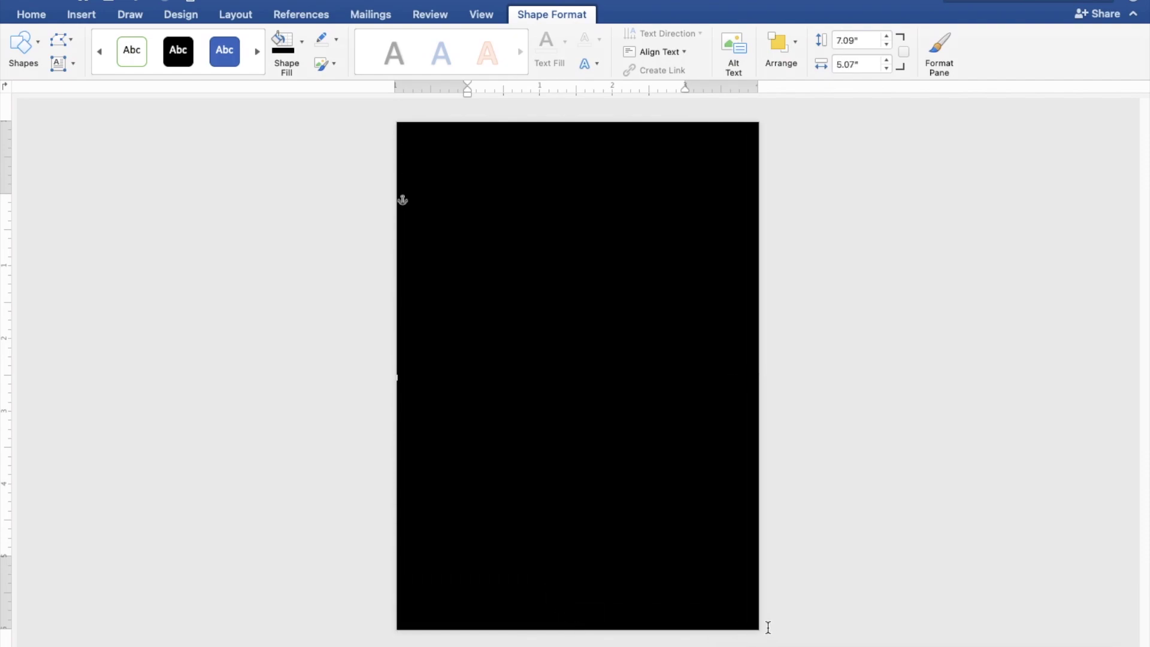
{"action": "left_click", "coordinate": [957, 476]}
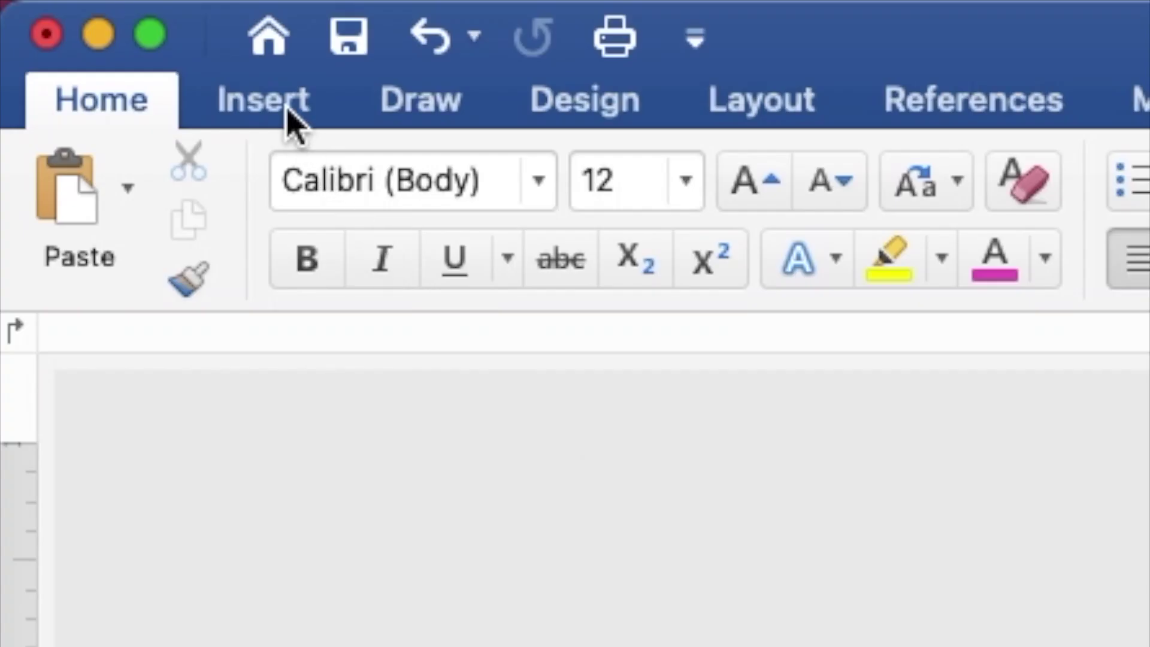
Insert 'navy blue with gold glitter.jpeg' from the Desktop's black and blue folder.
{"action": "left_click", "coordinate": [286, 108]}
{"action": "left_click", "coordinate": [544, 192]}
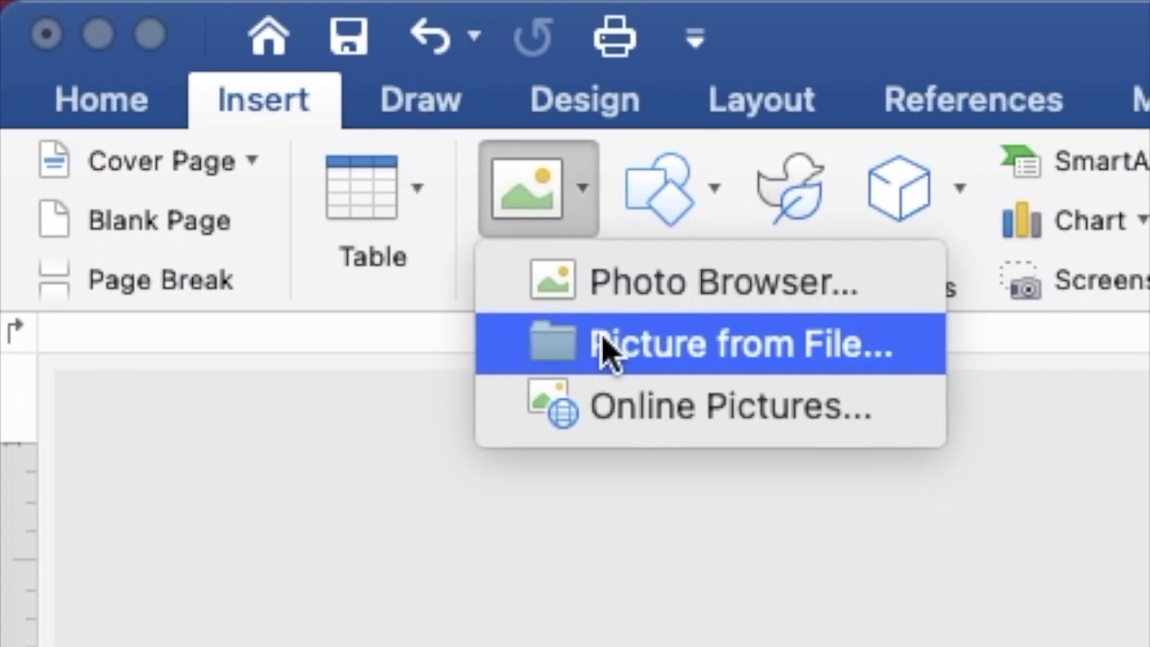
{"action": "left_click", "coordinate": [610, 350]}
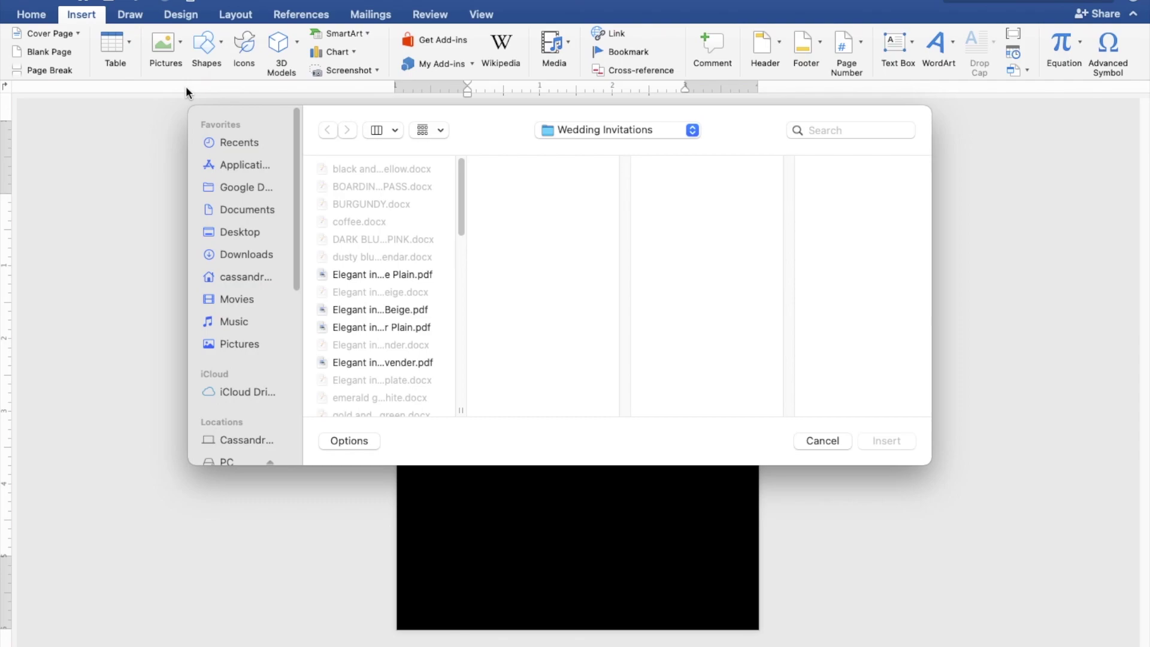
{"action": "left_click", "coordinate": [228, 240]}
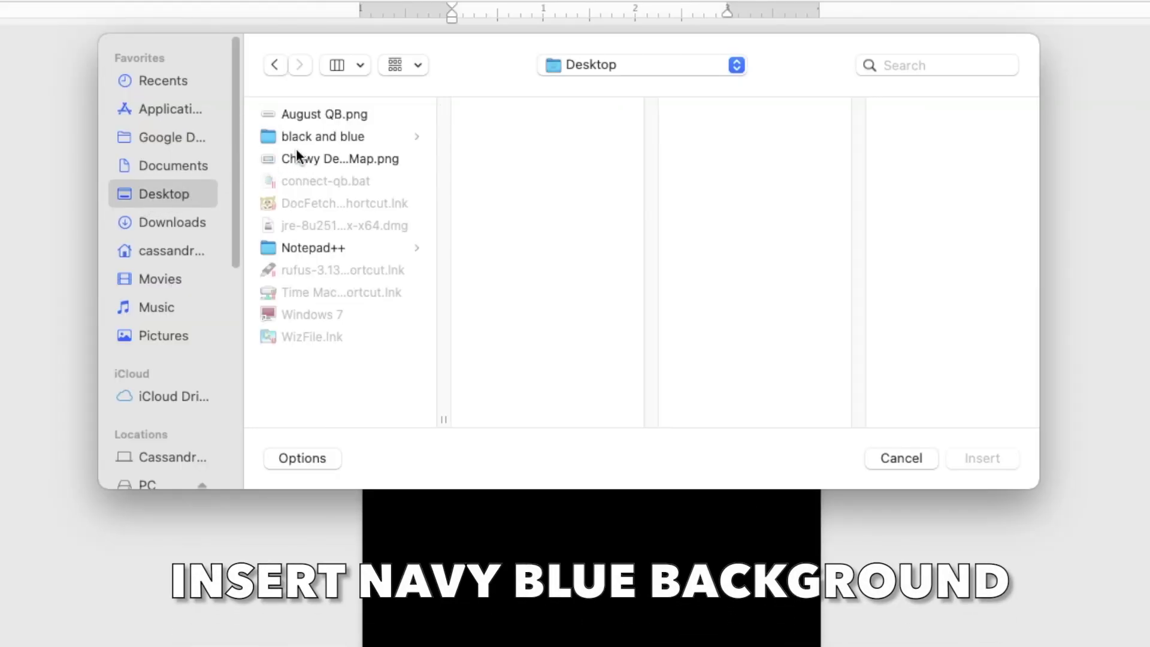
{"action": "left_click", "coordinate": [303, 136]}
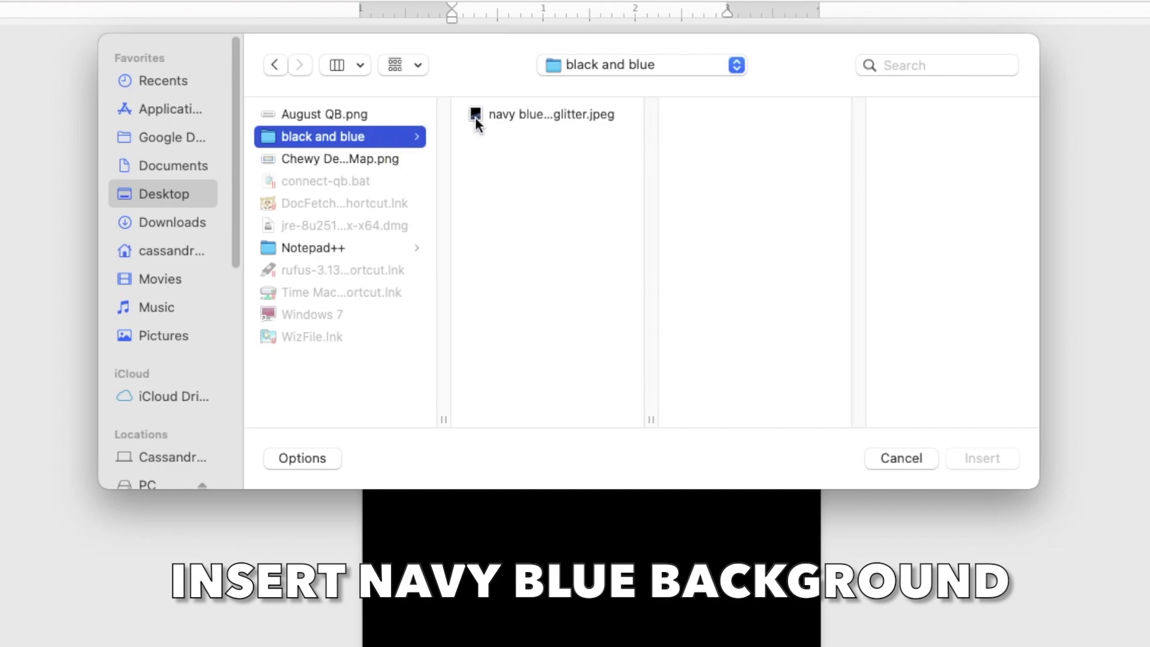
{"action": "left_click", "coordinate": [516, 109]}
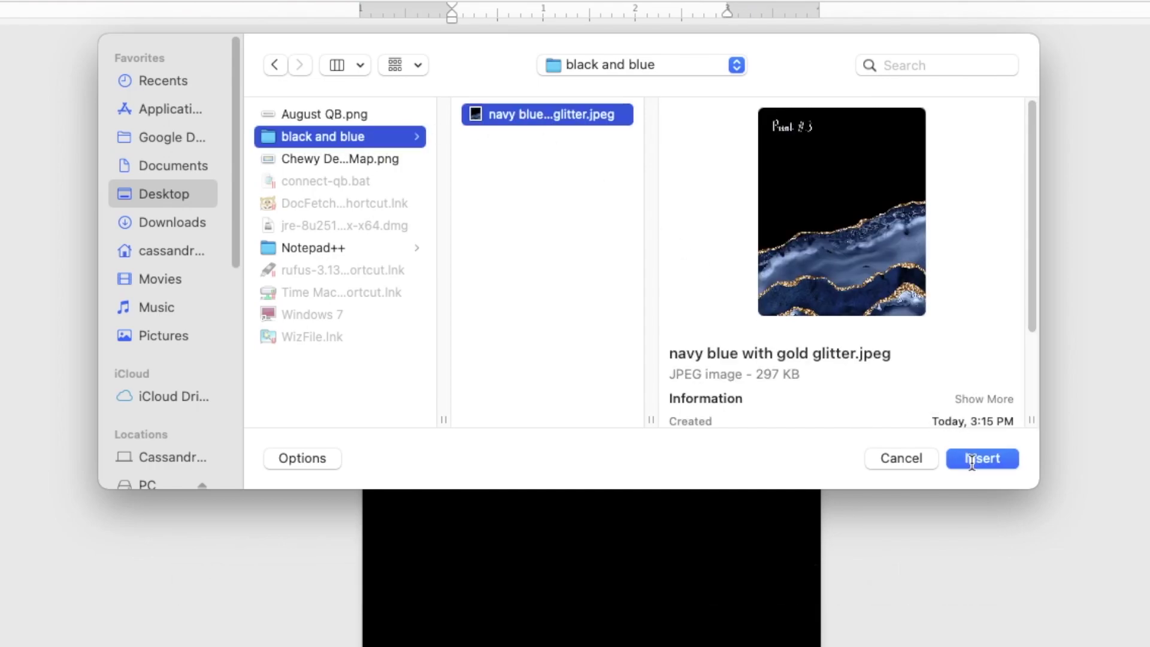
{"action": "left_click", "coordinate": [972, 459]}
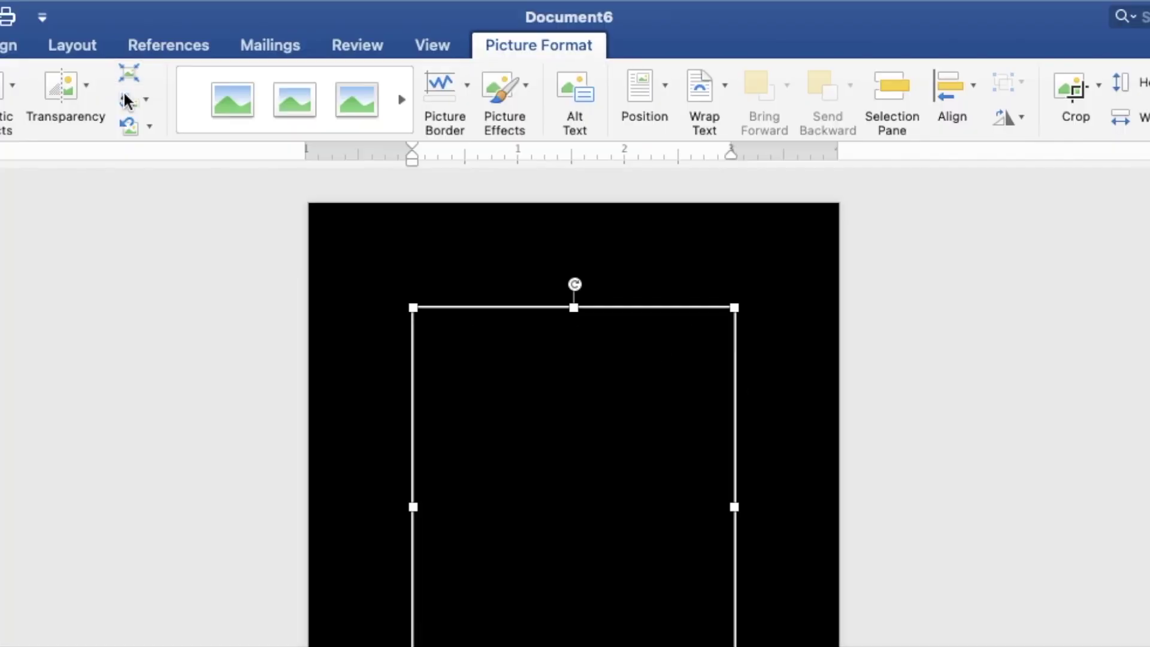
Set the agate picture to Behind Text wrapping, then bring it in front of text.
{"action": "left_click", "coordinate": [82, 48]}
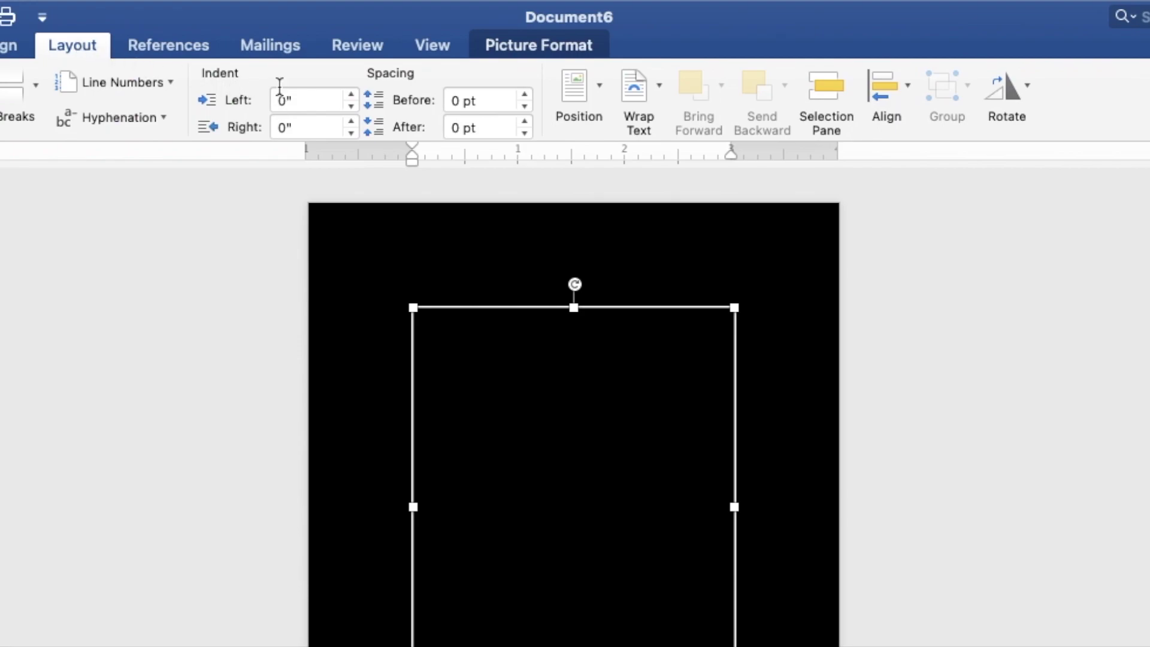
{"action": "left_click", "coordinate": [652, 95]}
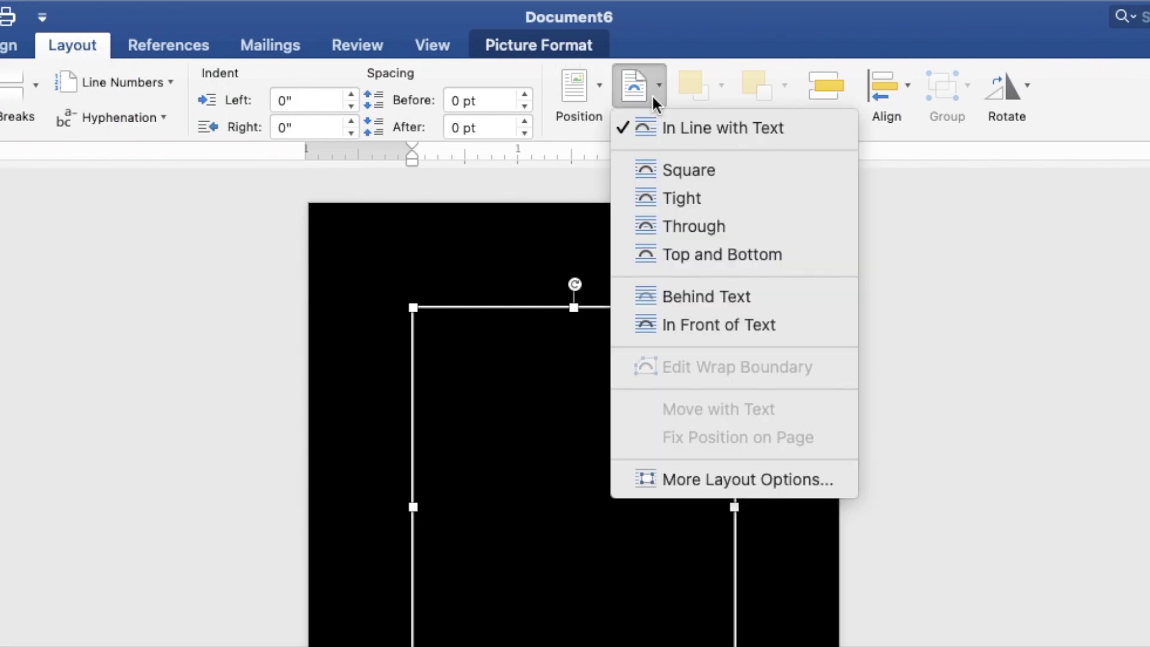
{"action": "left_click", "coordinate": [670, 297]}
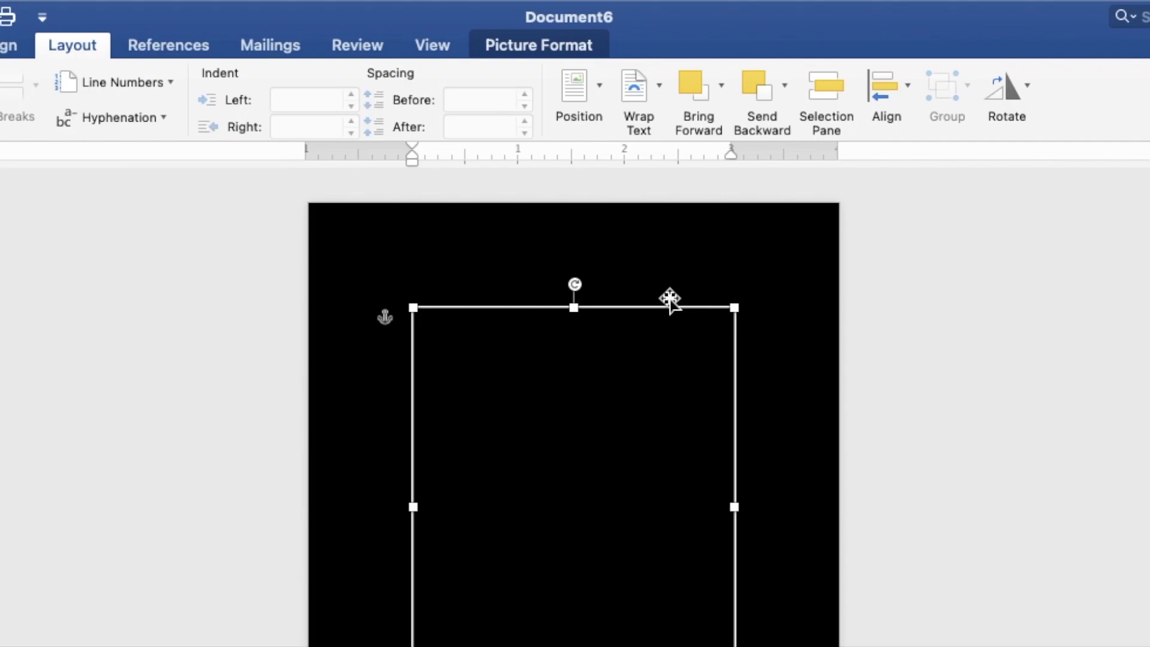
{"action": "left_click", "coordinate": [722, 99]}
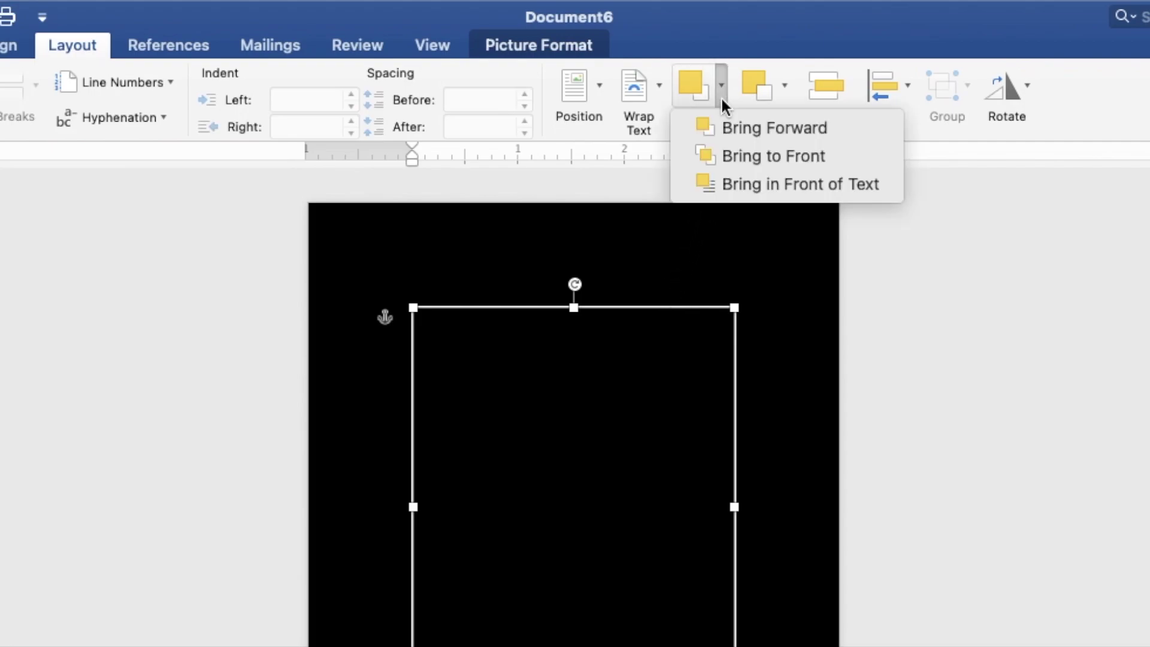
{"action": "left_click", "coordinate": [728, 185]}
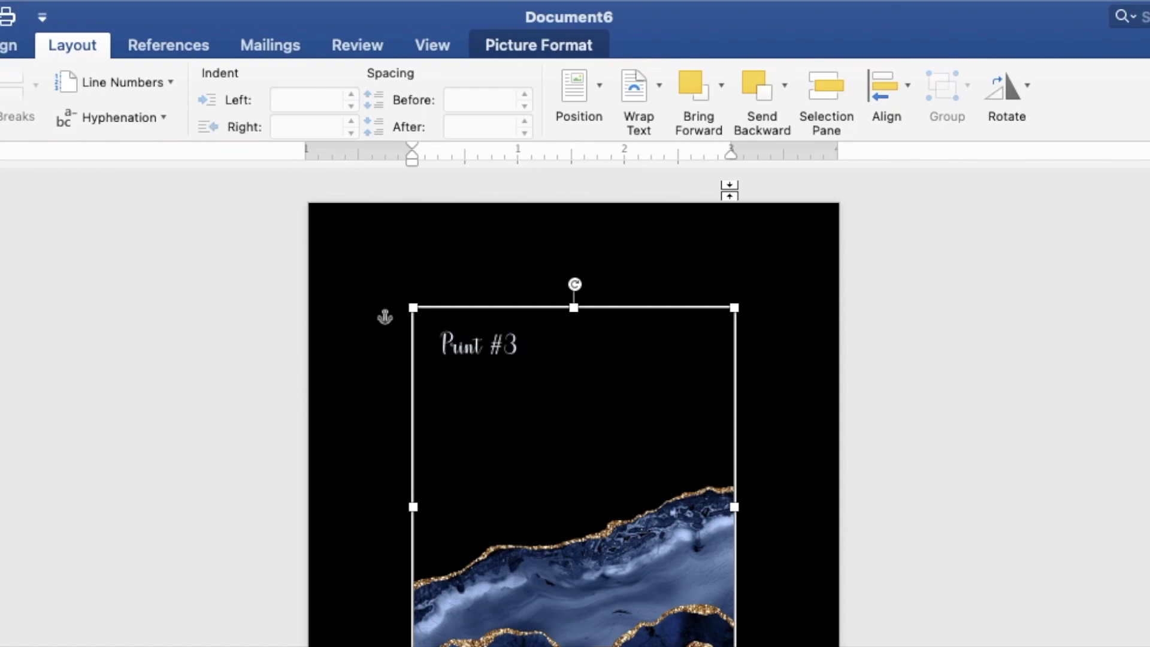
{"action": "left_click", "coordinate": [526, 45]}
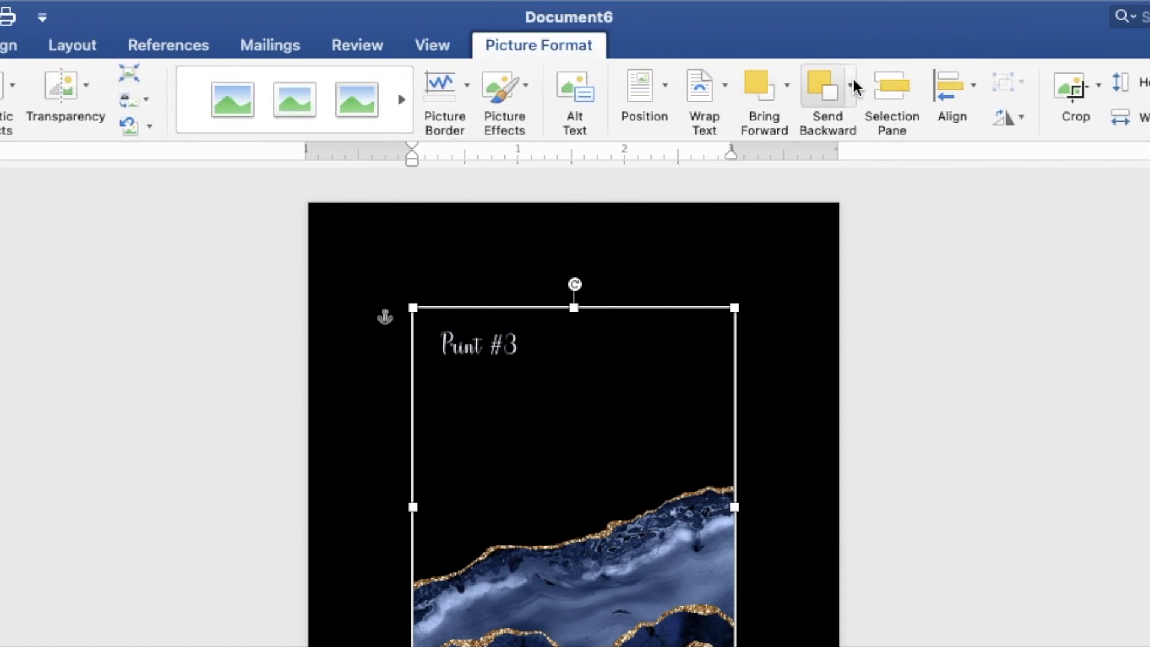
{"action": "left_click", "coordinate": [1069, 89]}
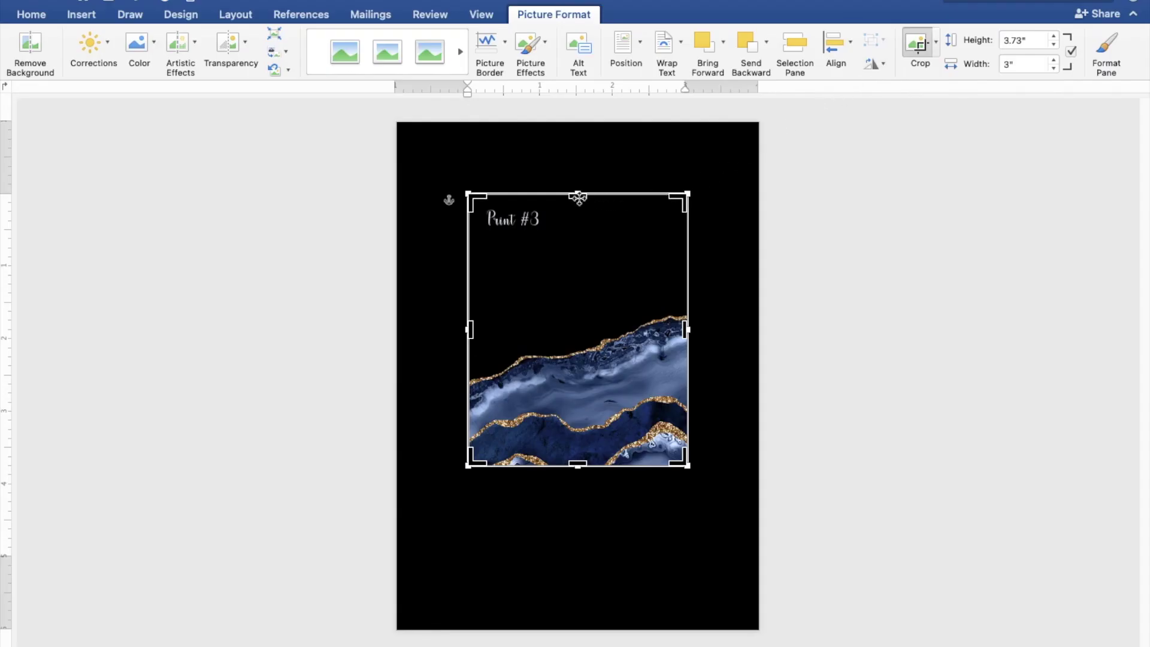
Crop the 'Print #3' label off the picture's top, leaving it 3.13 by 3 in.
{"action": "left_click_drag", "start_coordinate": [579, 198], "coordinate": [574, 236]}
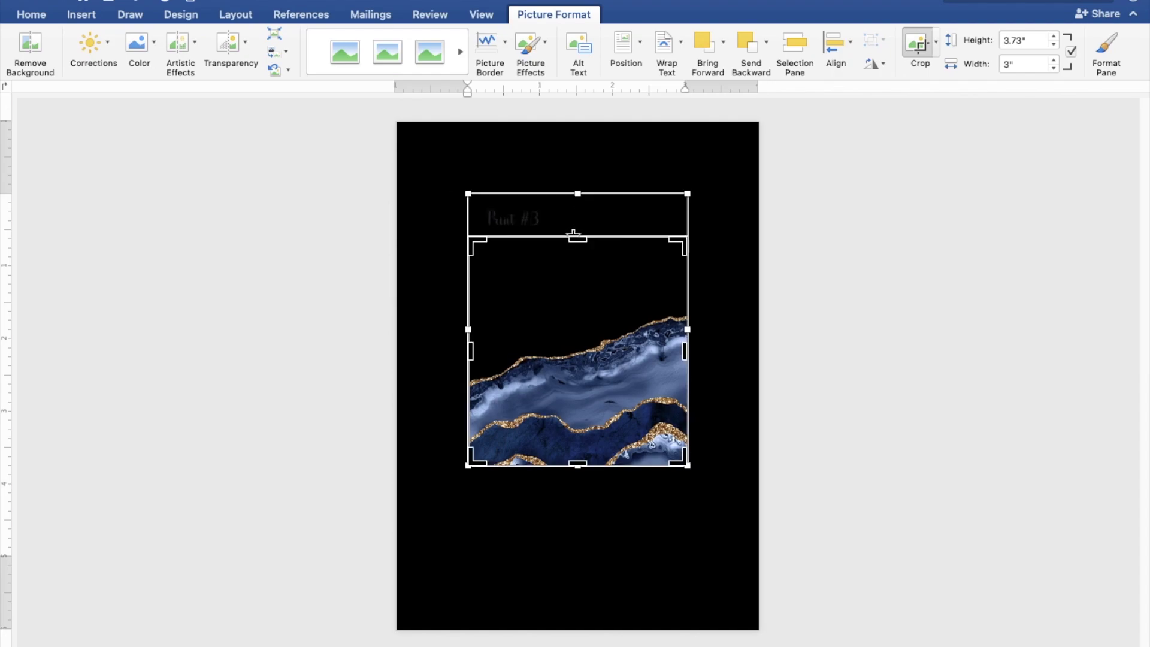
{"action": "left_click", "coordinate": [970, 252]}
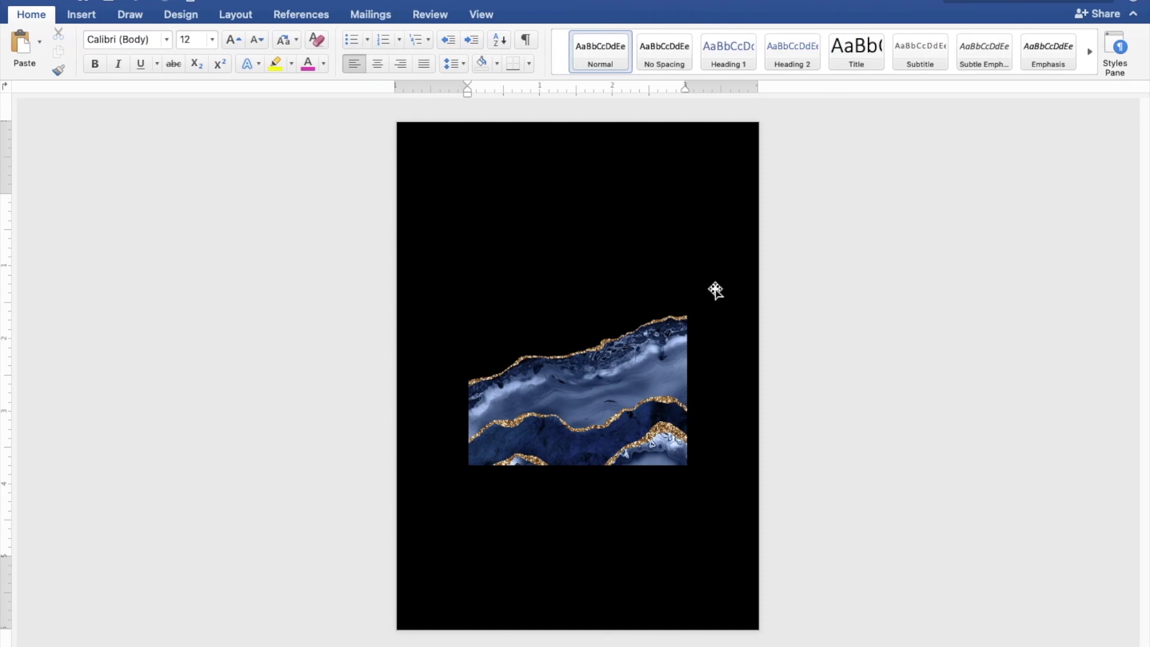
{"action": "left_click", "coordinate": [645, 290]}
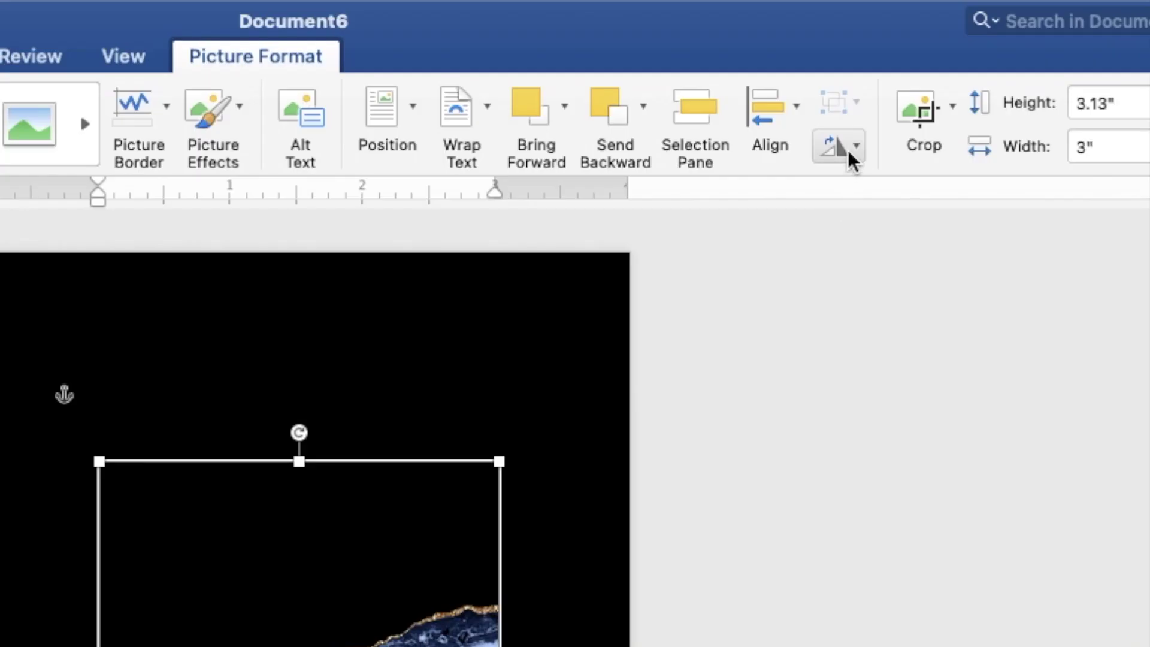
Flip the agate picture vertically and horizontally, then move it to the page's top-left corner.
{"action": "left_click", "coordinate": [847, 150]}
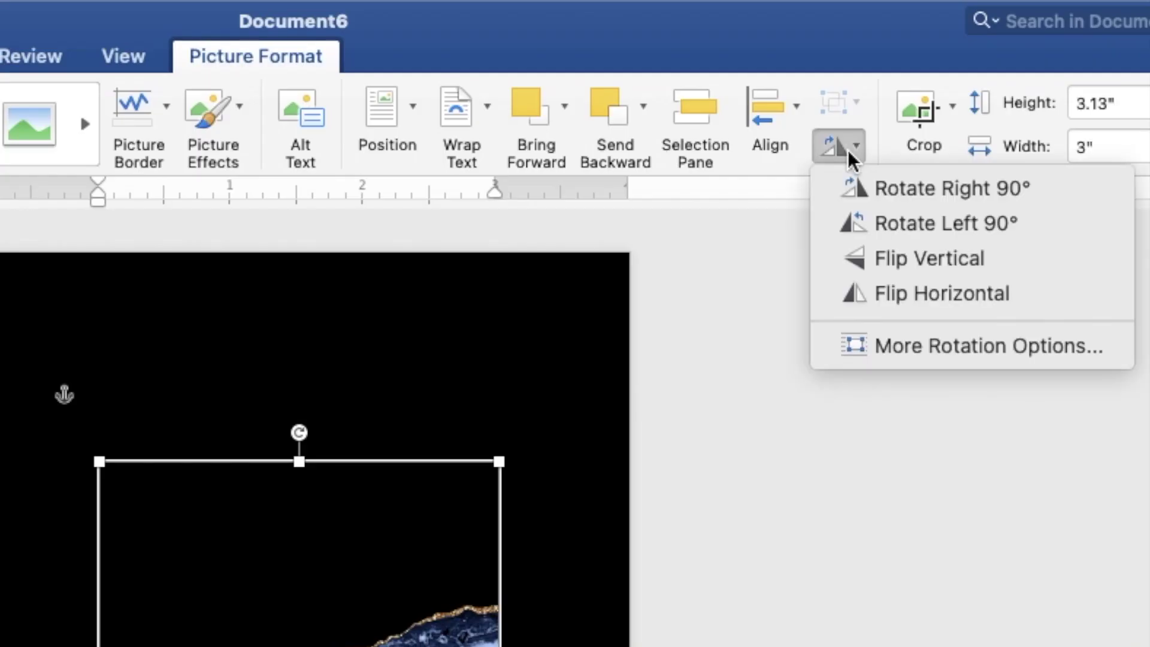
{"action": "left_click", "coordinate": [864, 258]}
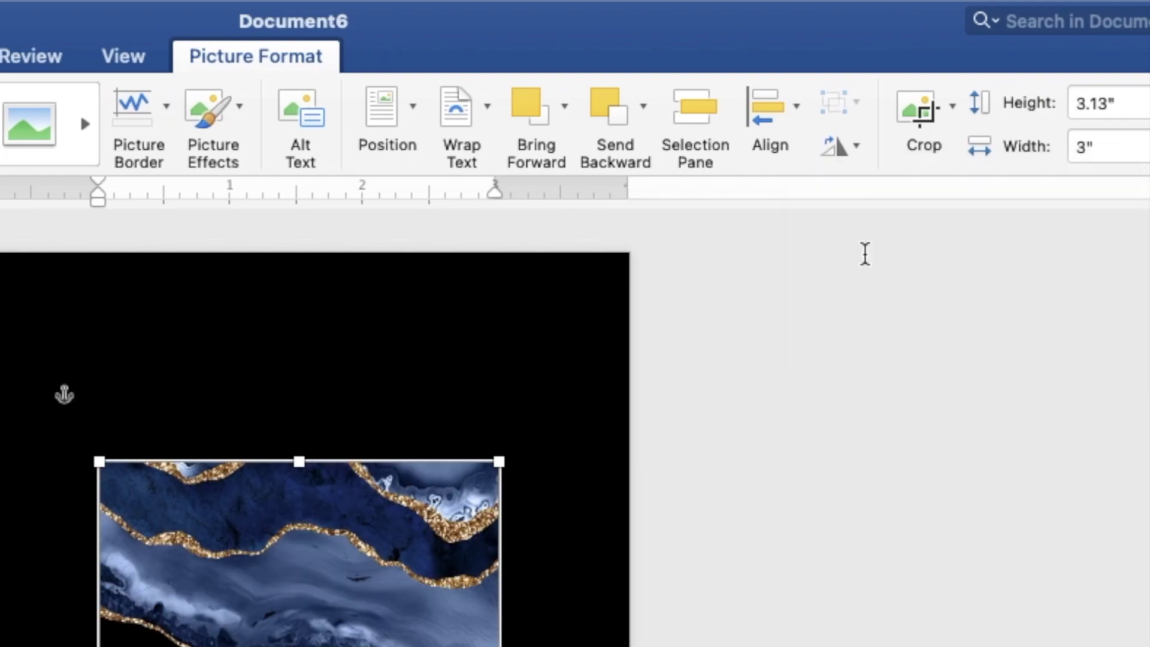
{"action": "left_click", "coordinate": [843, 149]}
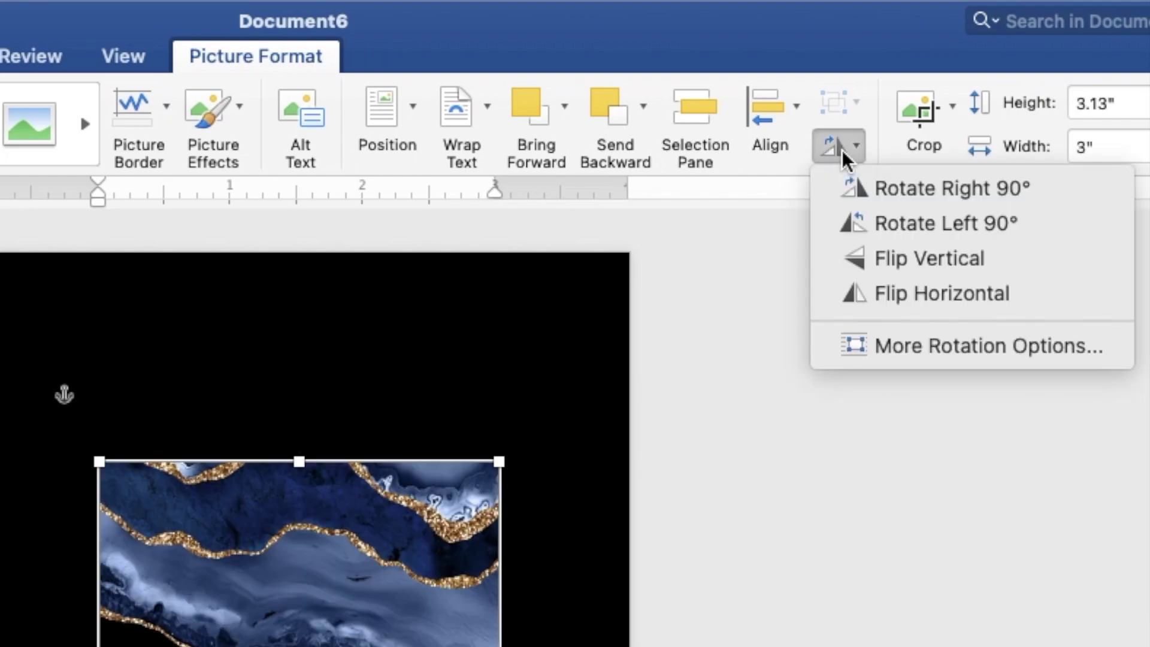
{"action": "left_click", "coordinate": [872, 289]}
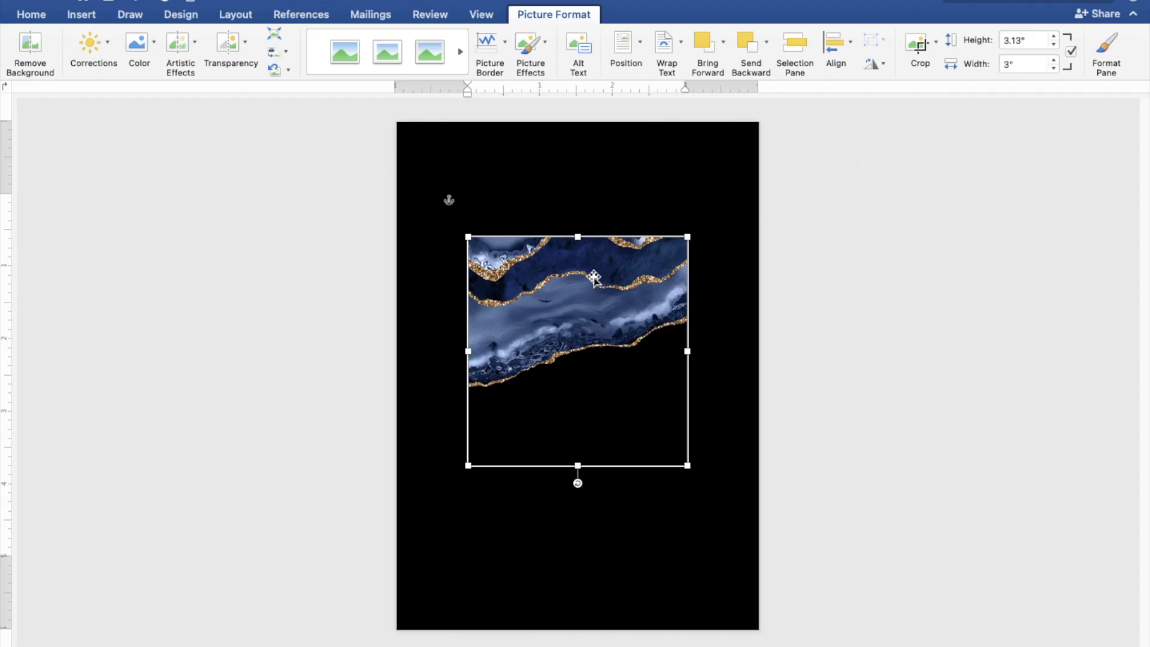
{"action": "left_click_drag", "start_coordinate": [594, 277], "coordinate": [523, 161]}
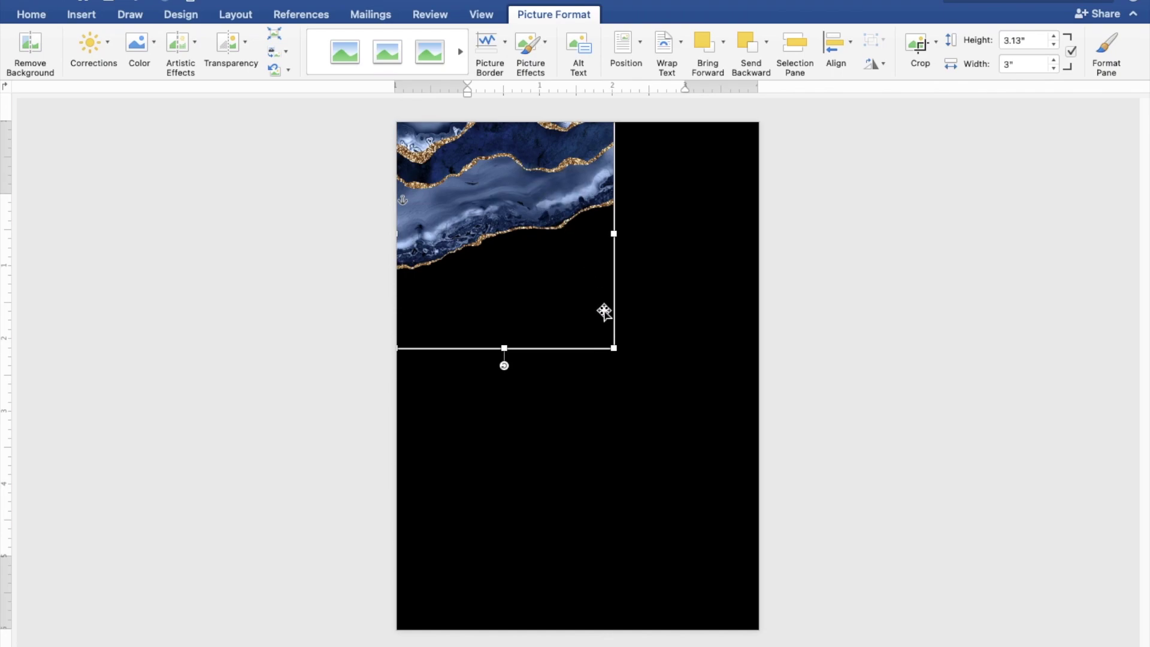
Resize the agate picture to about 4.99 by 4.36 in and paste a duplicate.
{"action": "mouse_move", "coordinate": [615, 348]}
{"action": "left_mouse_down"}
{"action": "mouse_move", "coordinate": [780, 434]}
{"action": "mouse_move", "coordinate": [746, 415]}
{"action": "mouse_move", "coordinate": [757, 420]}
{"action": "left_mouse_up"}
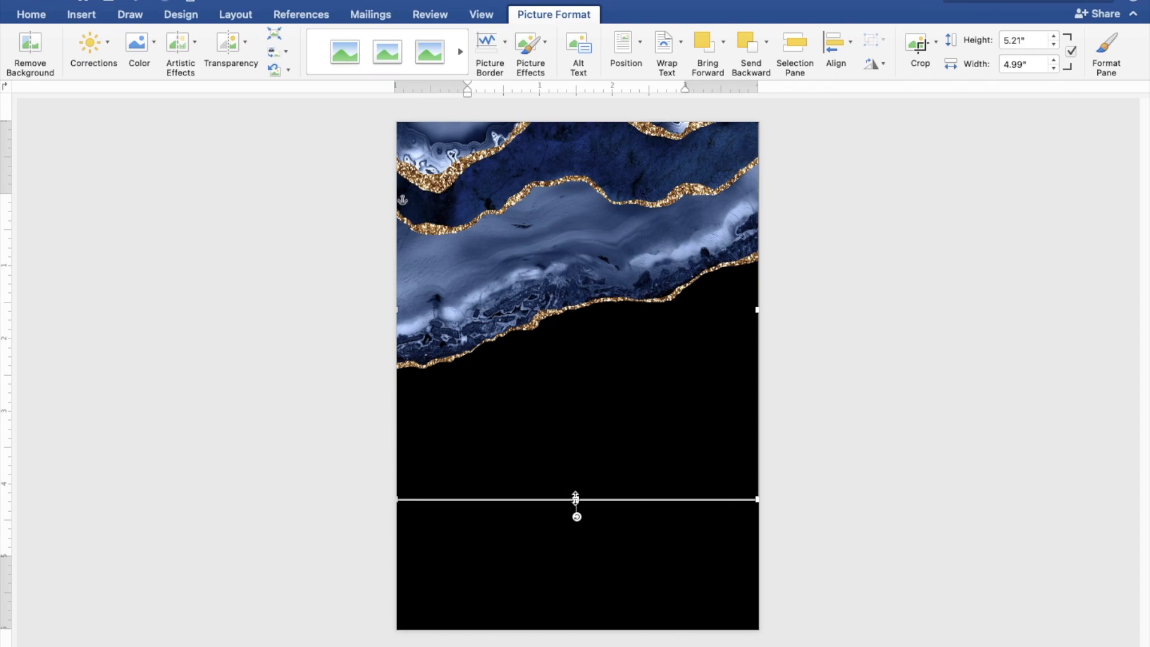
{"action": "left_click_drag", "start_coordinate": [575, 499], "coordinate": [575, 436]}
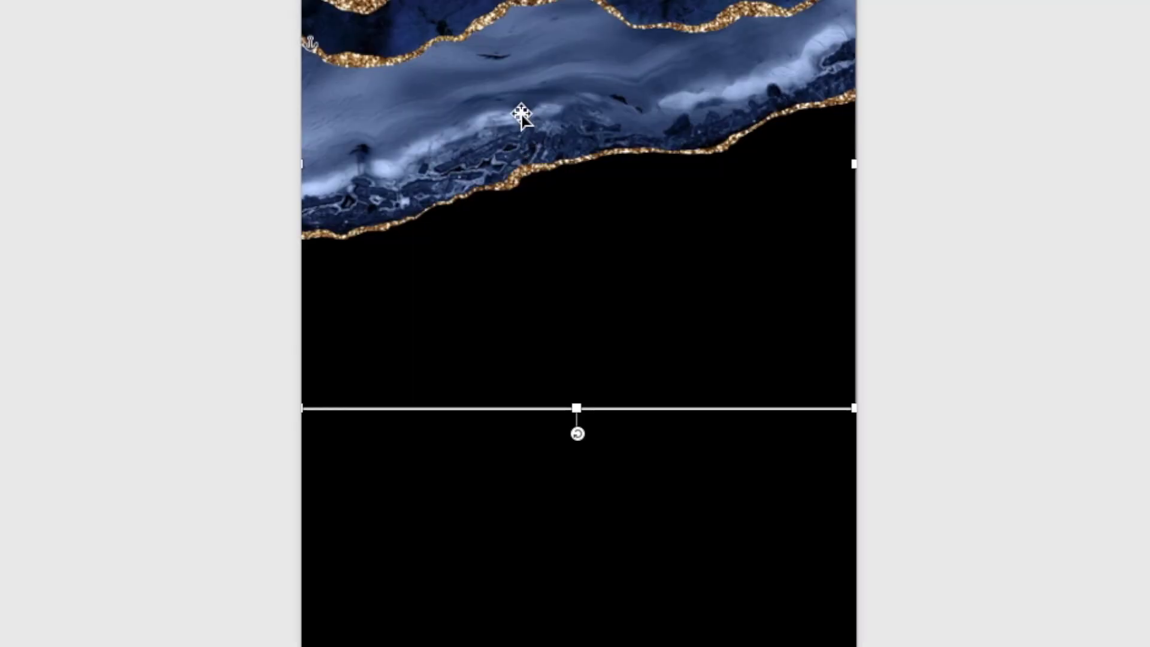
{"action": "right_click", "coordinate": [520, 114]}
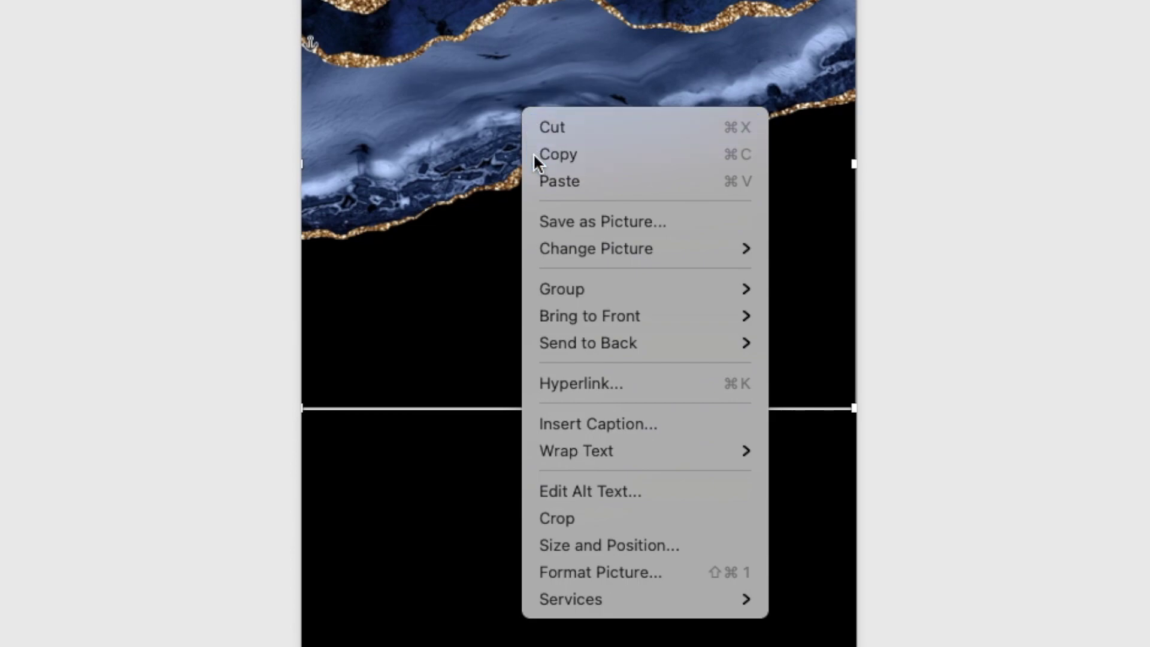
{"action": "left_click", "coordinate": [534, 154]}
{"action": "right_click", "coordinate": [528, 117]}
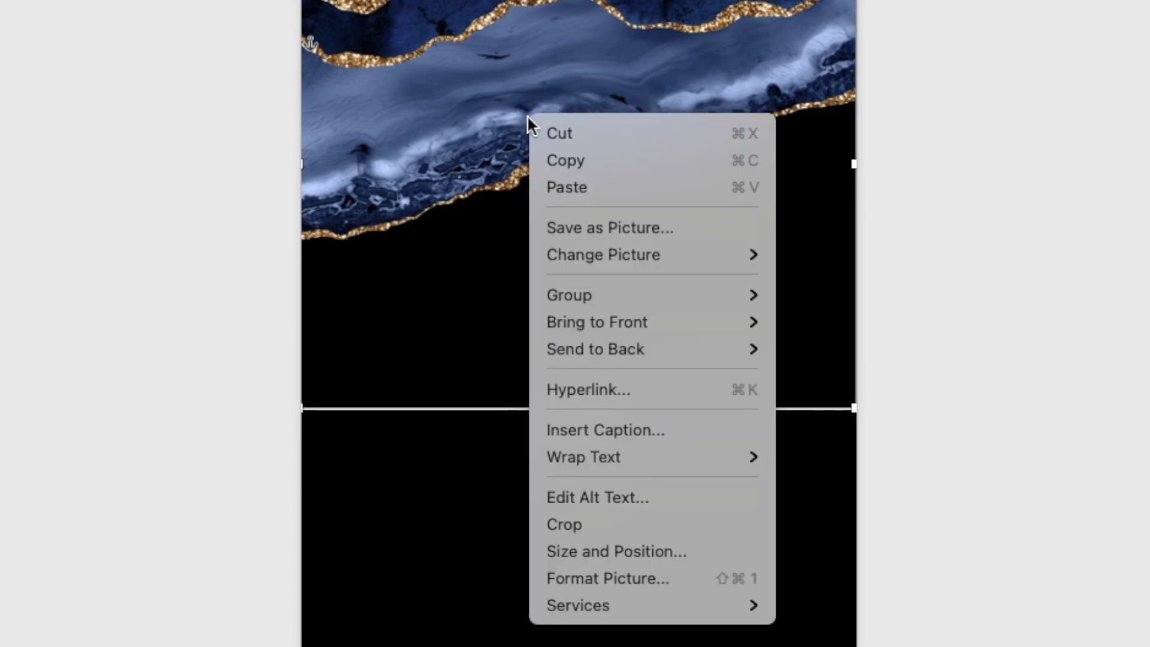
{"action": "left_click", "coordinate": [544, 185]}
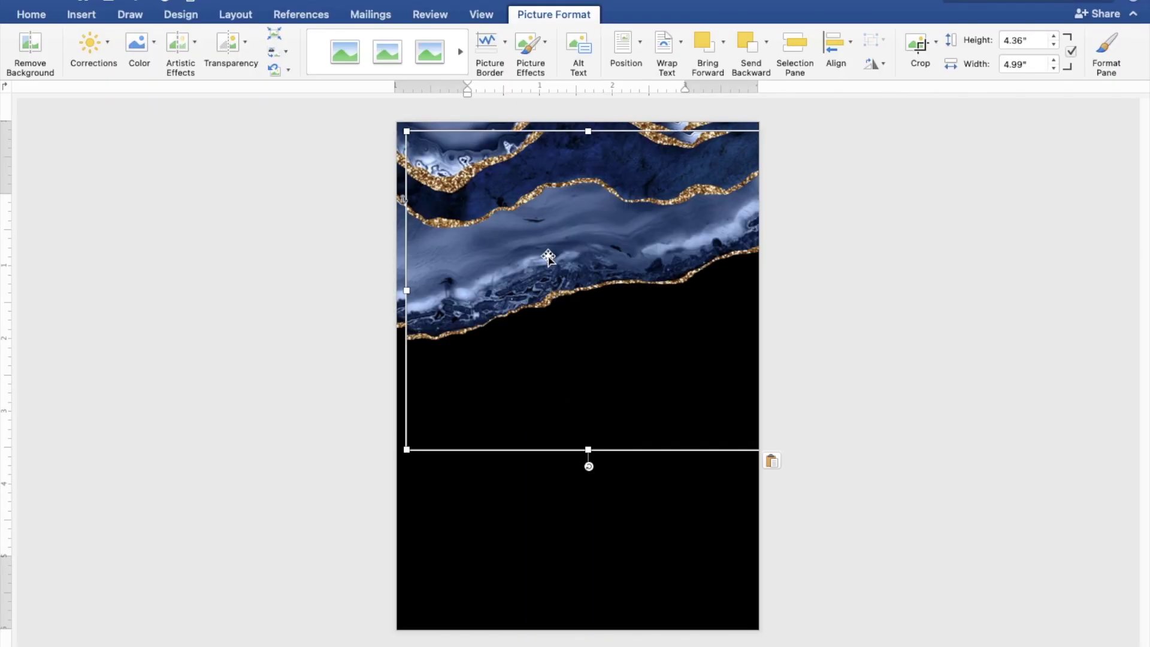
Flip the duplicate picture and position it along the bottom edge of the page.
{"action": "left_click_drag", "start_coordinate": [544, 228], "coordinate": [532, 417]}
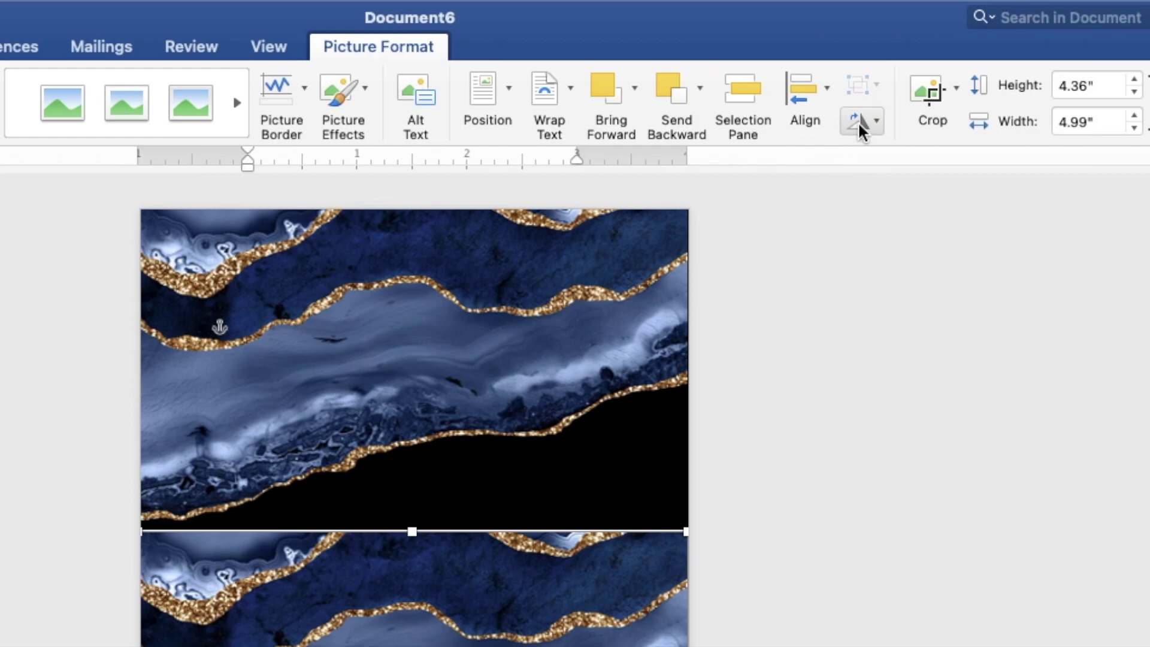
{"action": "left_click", "coordinate": [861, 127]}
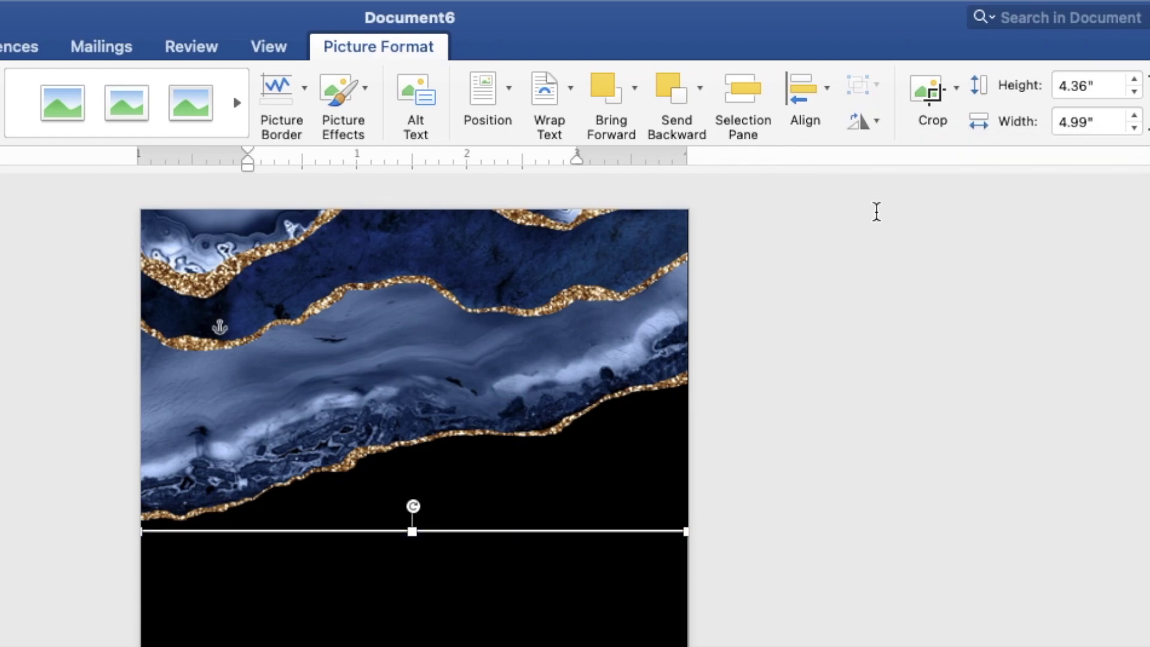
{"action": "left_click", "coordinate": [867, 125]}
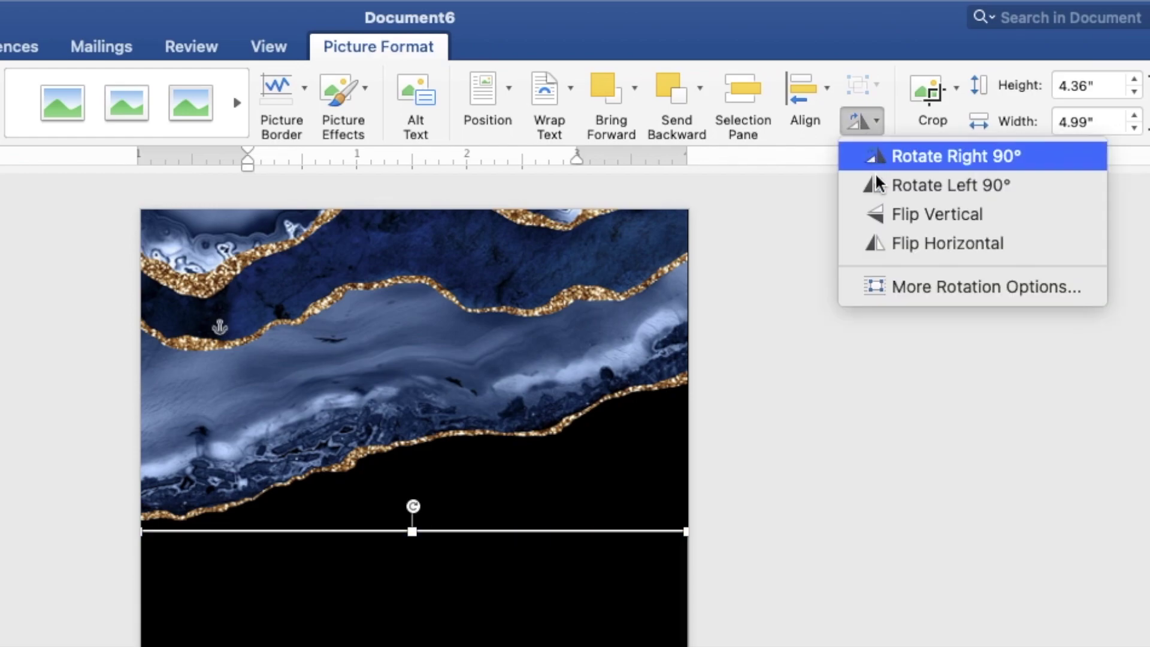
{"action": "left_click", "coordinate": [886, 243]}
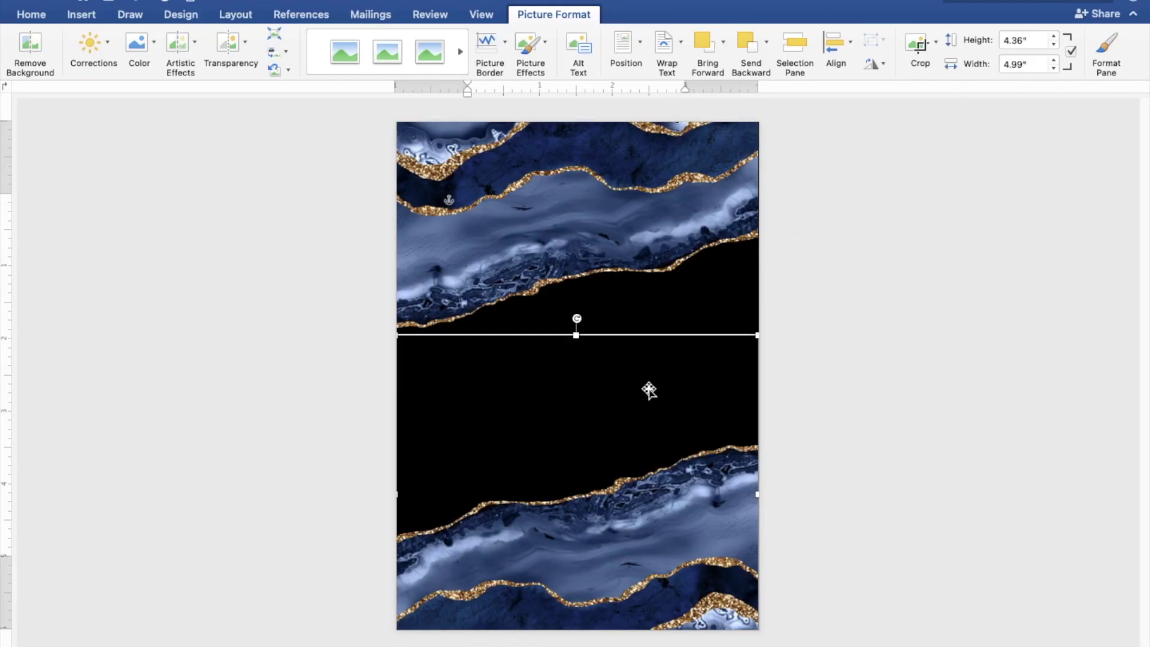
{"action": "left_click_drag", "start_coordinate": [649, 390], "coordinate": [647, 499]}
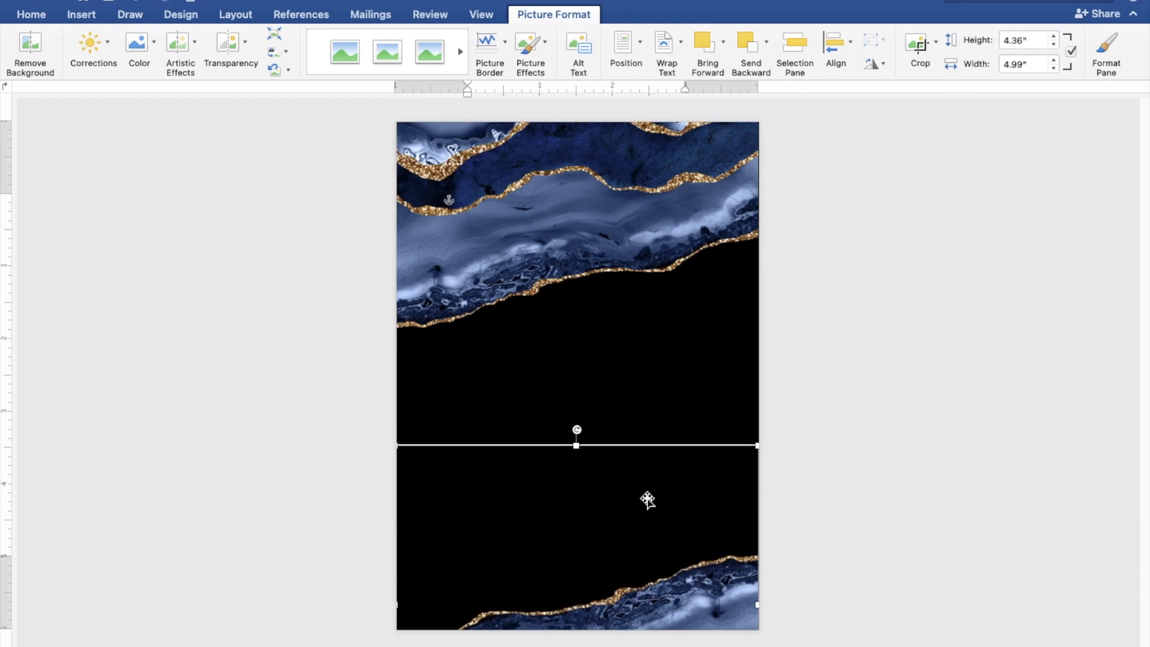
{"action": "left_click", "coordinate": [1044, 395]}
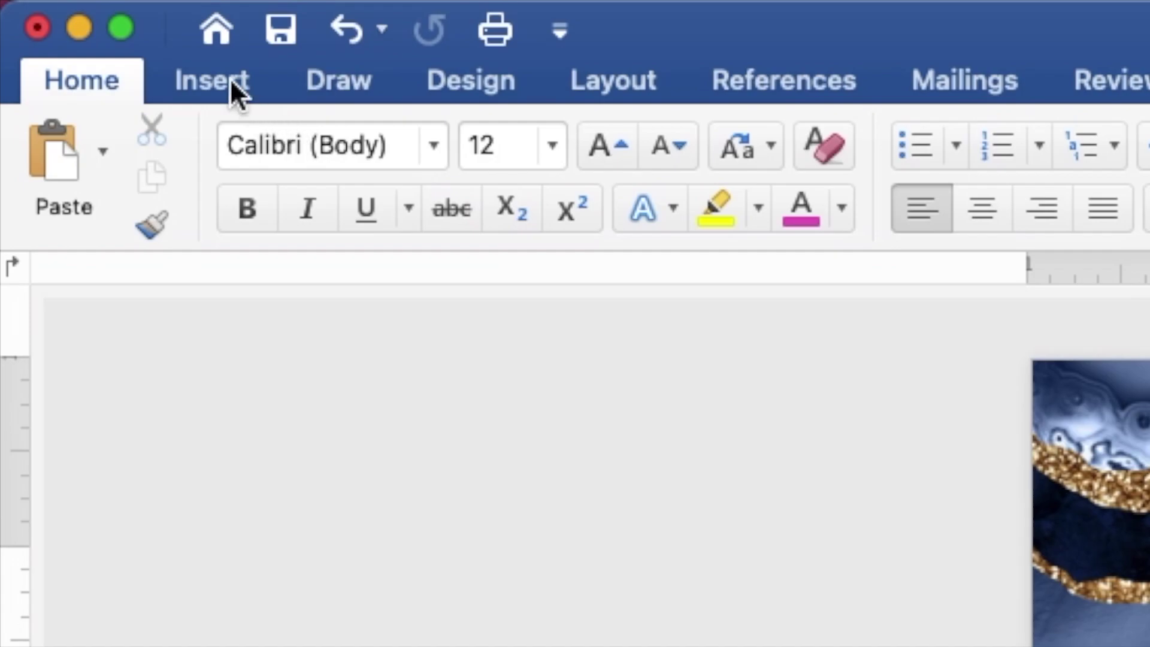
Draw a rectangle across the middle of the page between the two pictures.
{"action": "left_click", "coordinate": [230, 78]}
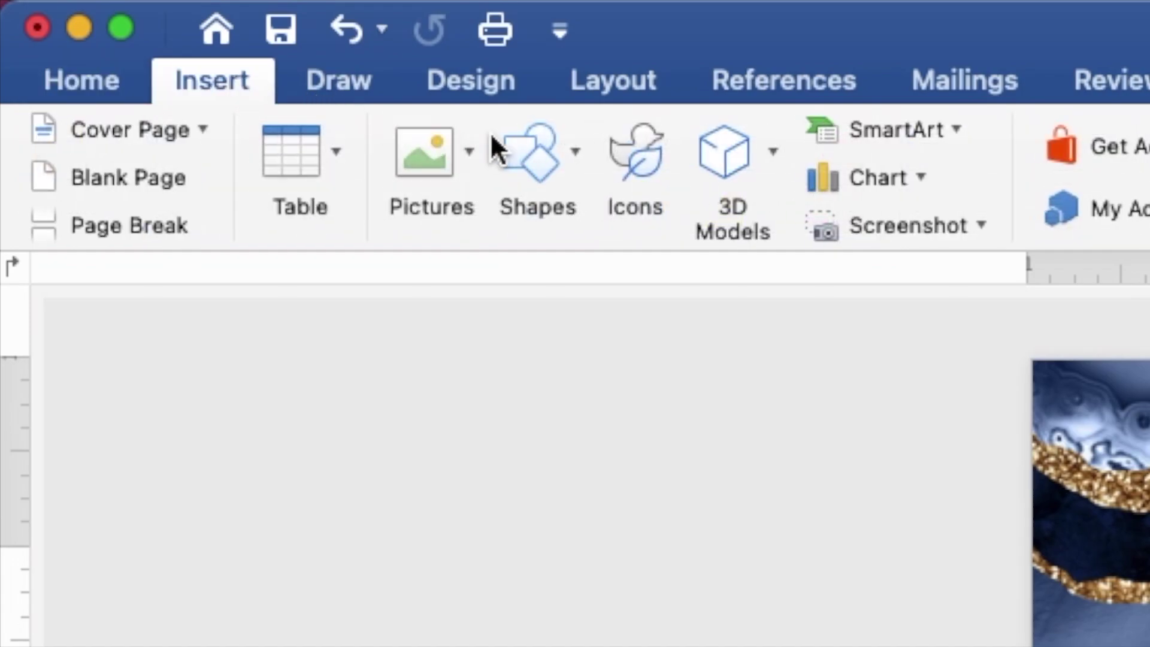
{"action": "left_click", "coordinate": [532, 145]}
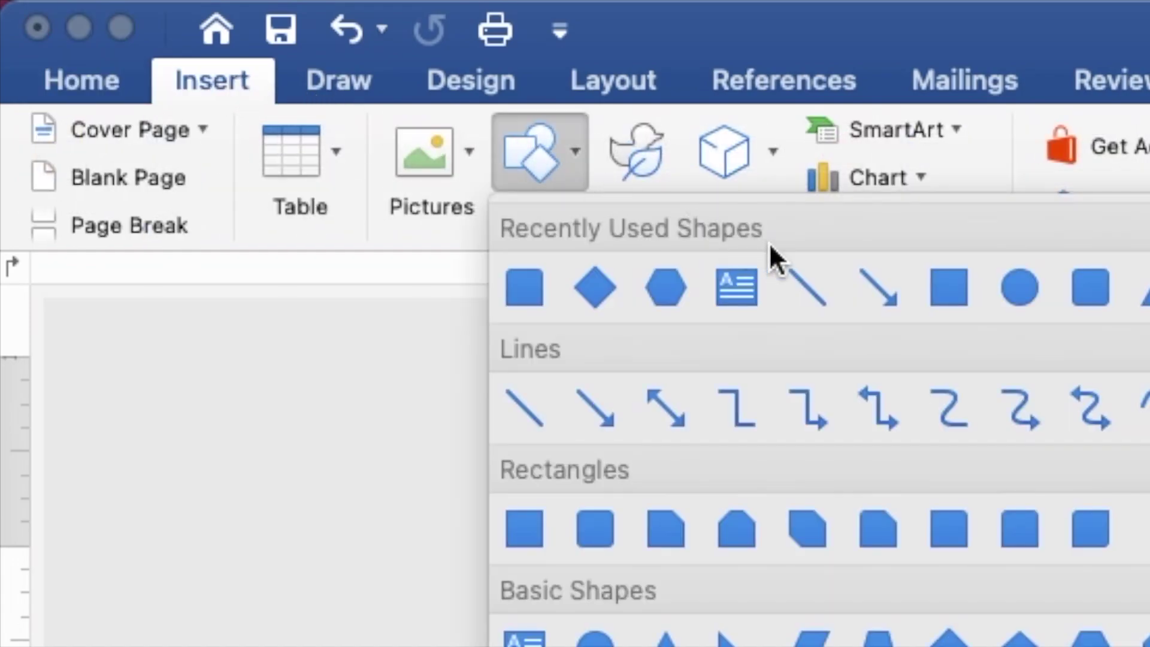
{"action": "left_click", "coordinate": [946, 297]}
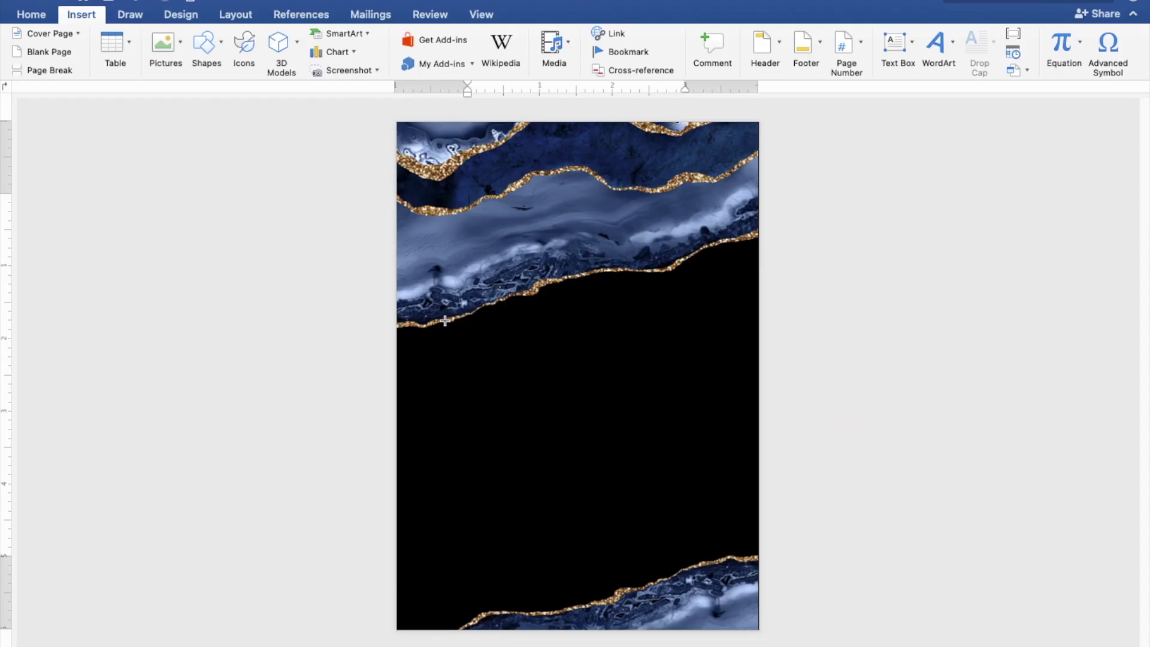
{"action": "left_click_drag", "start_coordinate": [444, 321], "coordinate": [713, 580]}
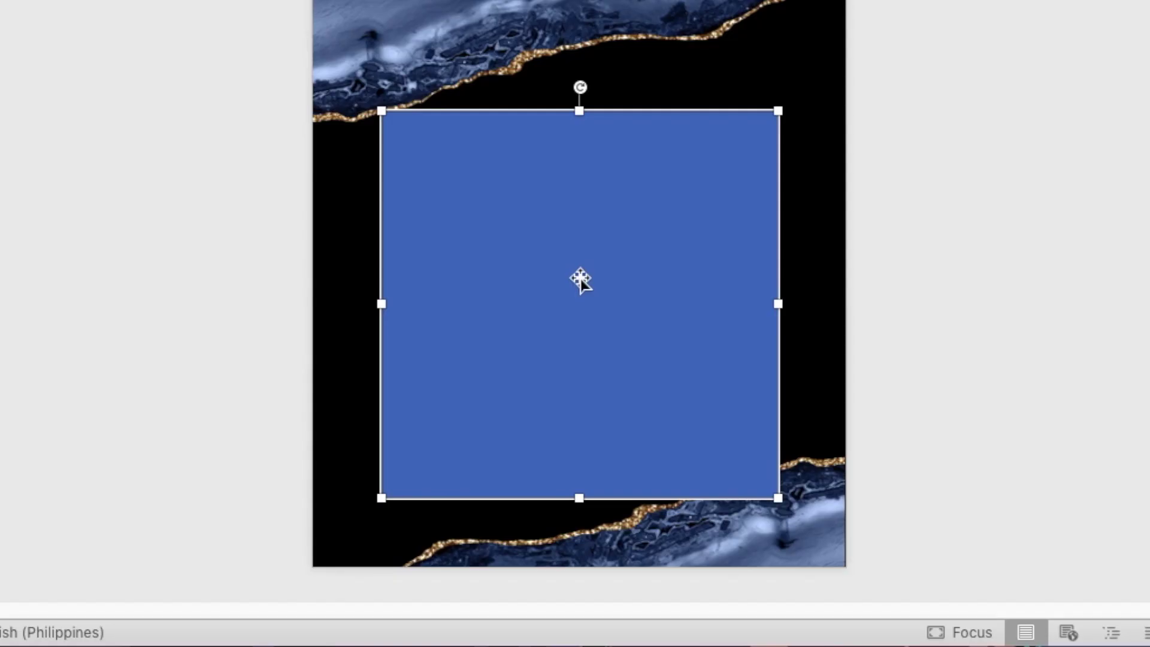
Add text to the rectangle, typing 'TOGETHER WITH THEIR FAMILIES'.
{"action": "right_click", "coordinate": [579, 432]}
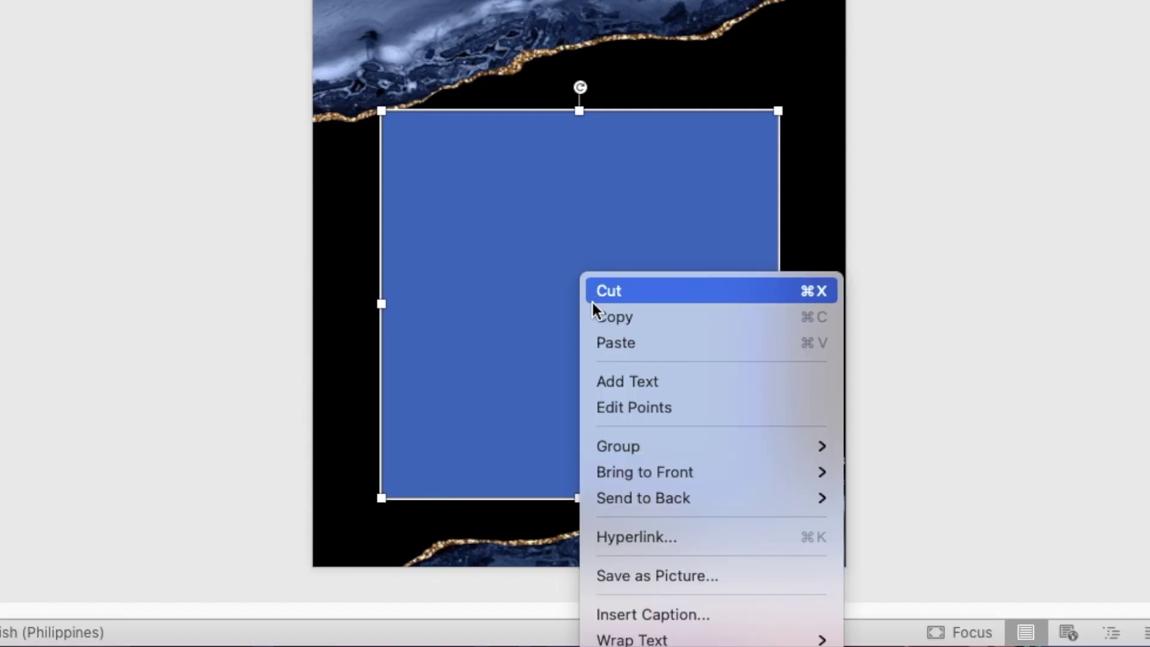
{"action": "left_click", "coordinate": [609, 379]}
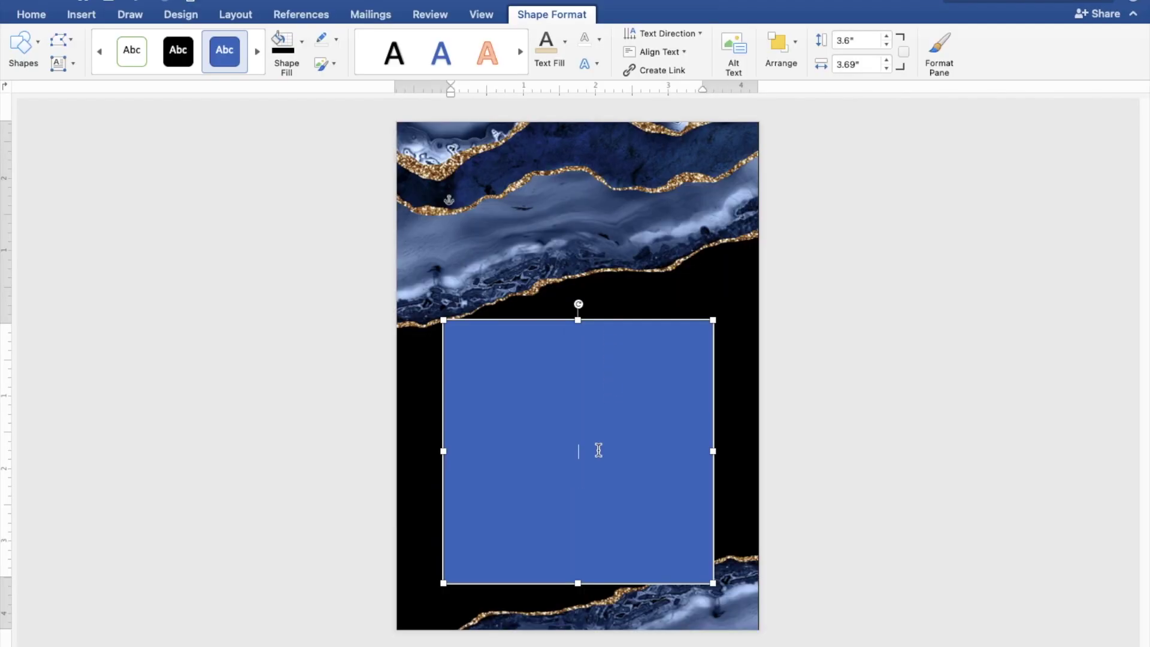
{"action": "scroll", "coordinate": [598, 450], "scroll_direction": "up", "scroll_amount": 5}
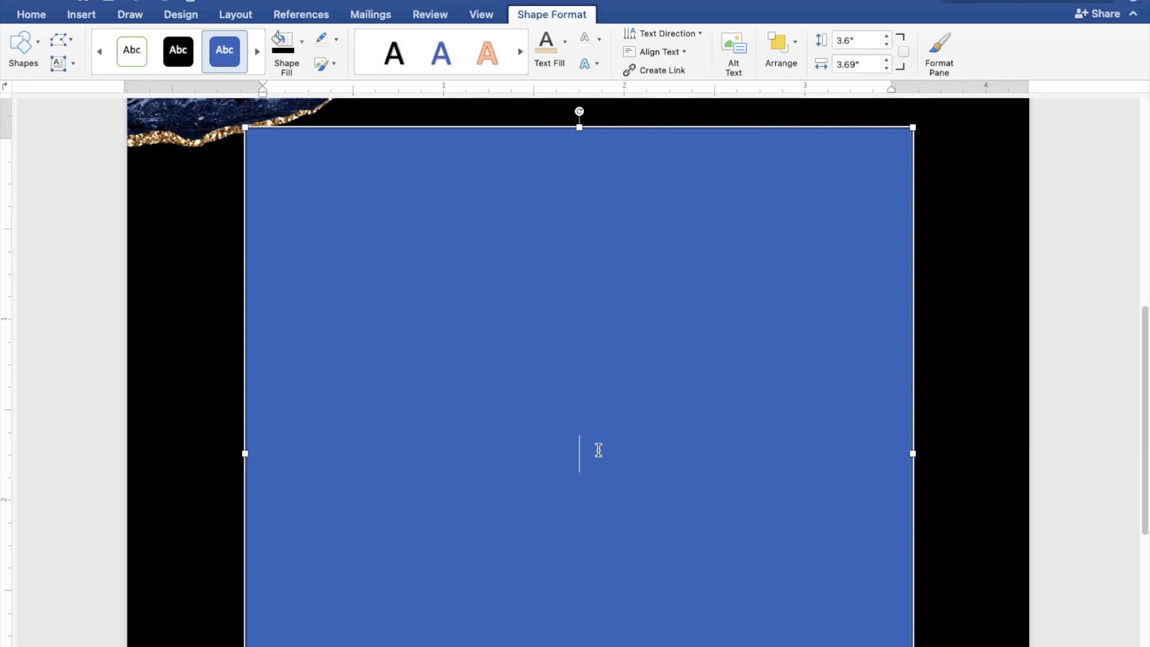
{"action": "scroll", "coordinate": [599, 450], "scroll_direction": "down", "scroll_amount": 1}
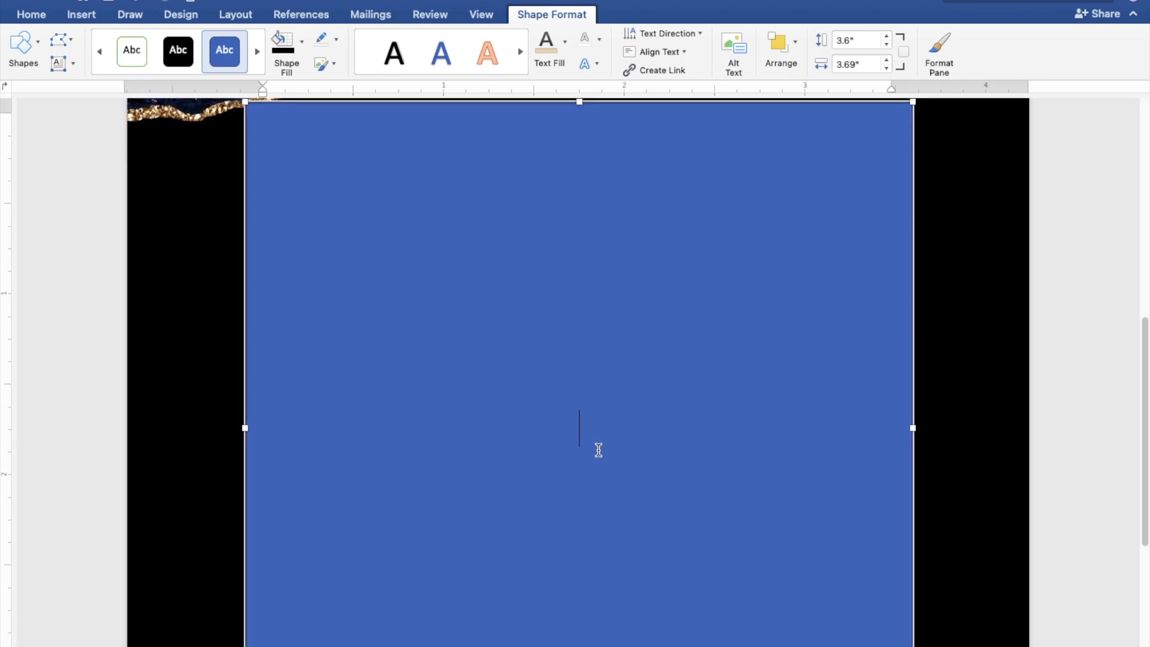
{"action": "type", "text": "TOGETHER WITH THEIR FAMILIES"}
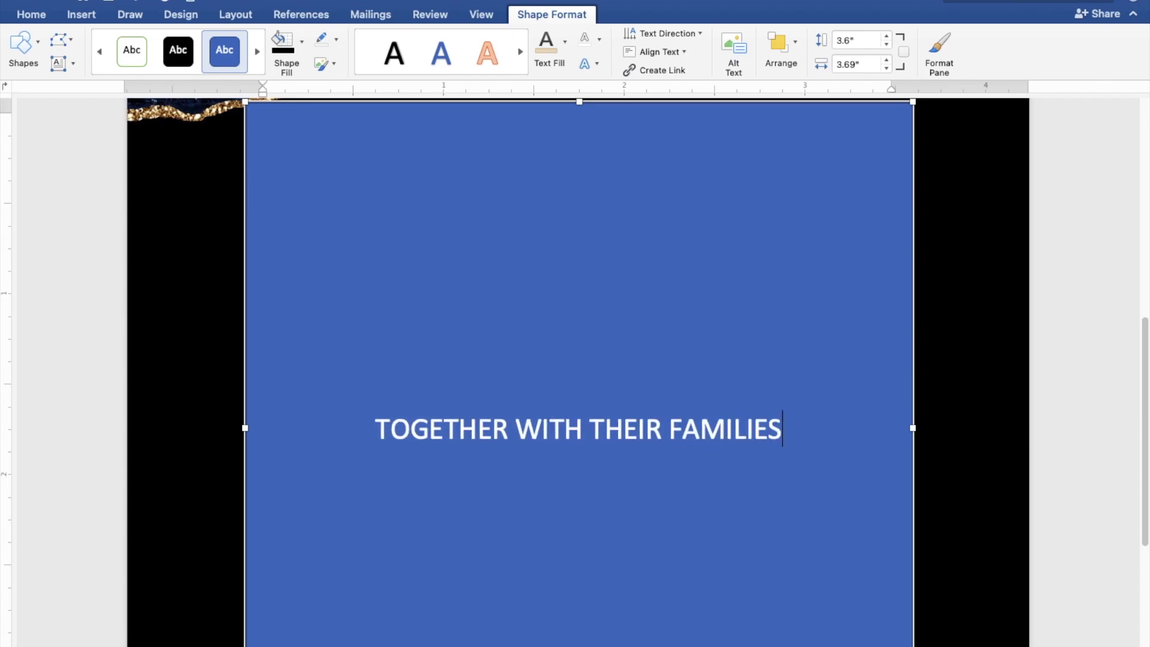
Add the groom's name, 'AND', and the bride's name on separate lines.
{"action": "key", "text": "Return"}
{"action": "type", "text": "K"}
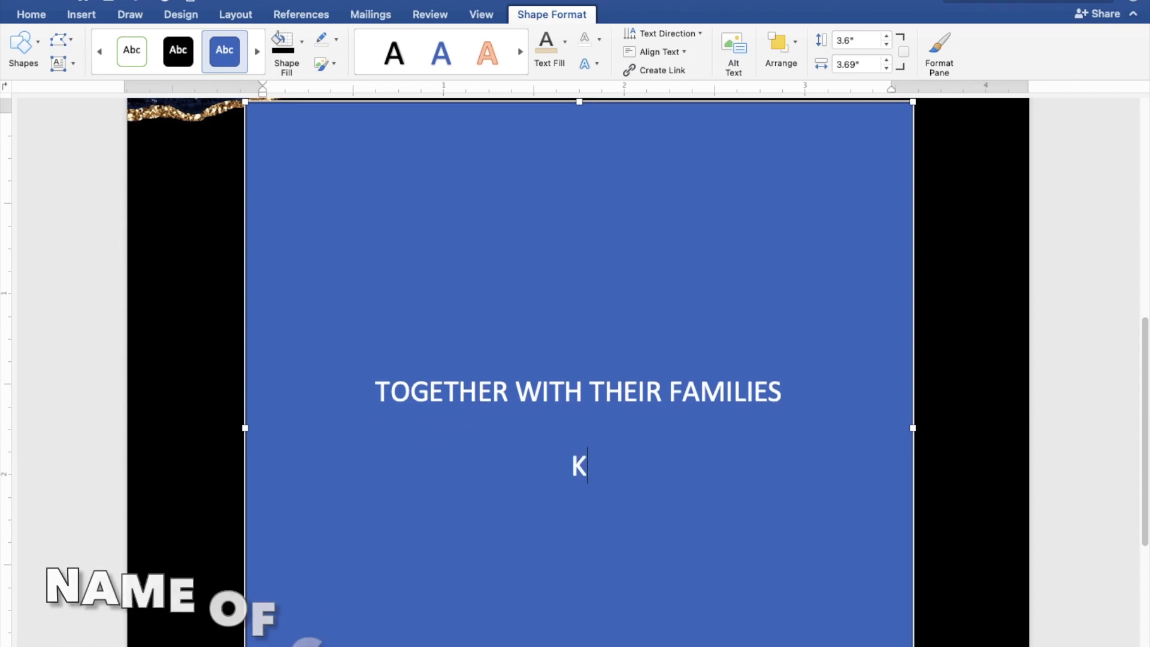
{"action": "type", "text": "en Aquino"}
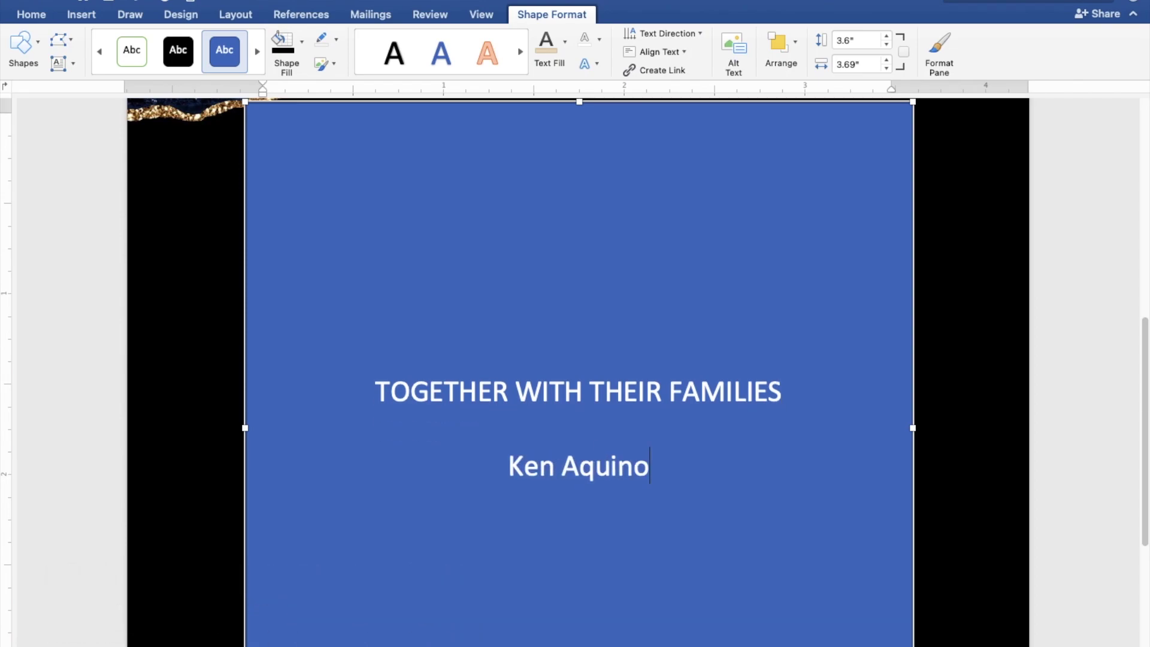
{"action": "key", "text": "Return"}
{"action": "type", "text": "AND"}
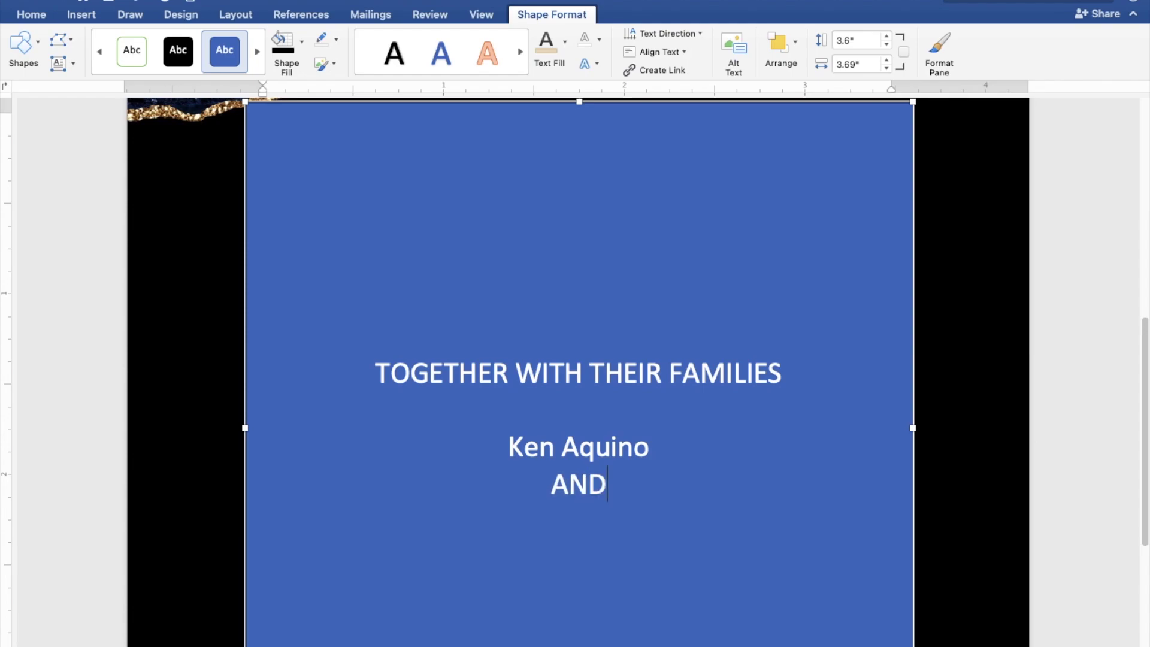
{"action": "key", "text": "Return"}
{"action": "type", "text": "C"}
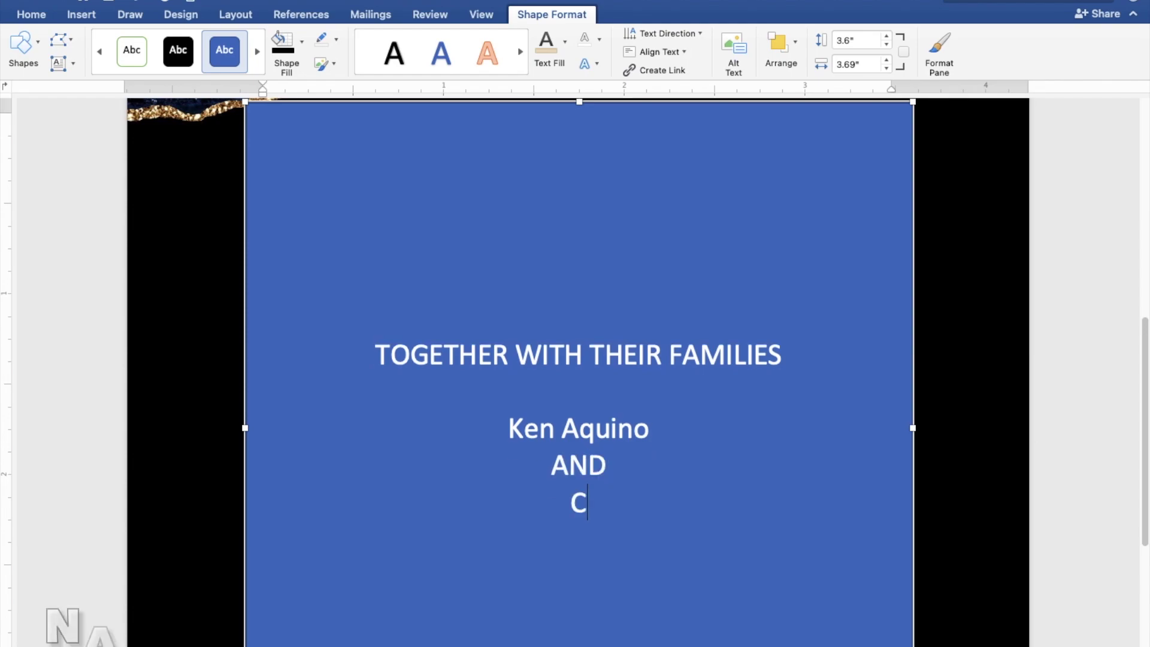
{"action": "type", "text": "assy So"}
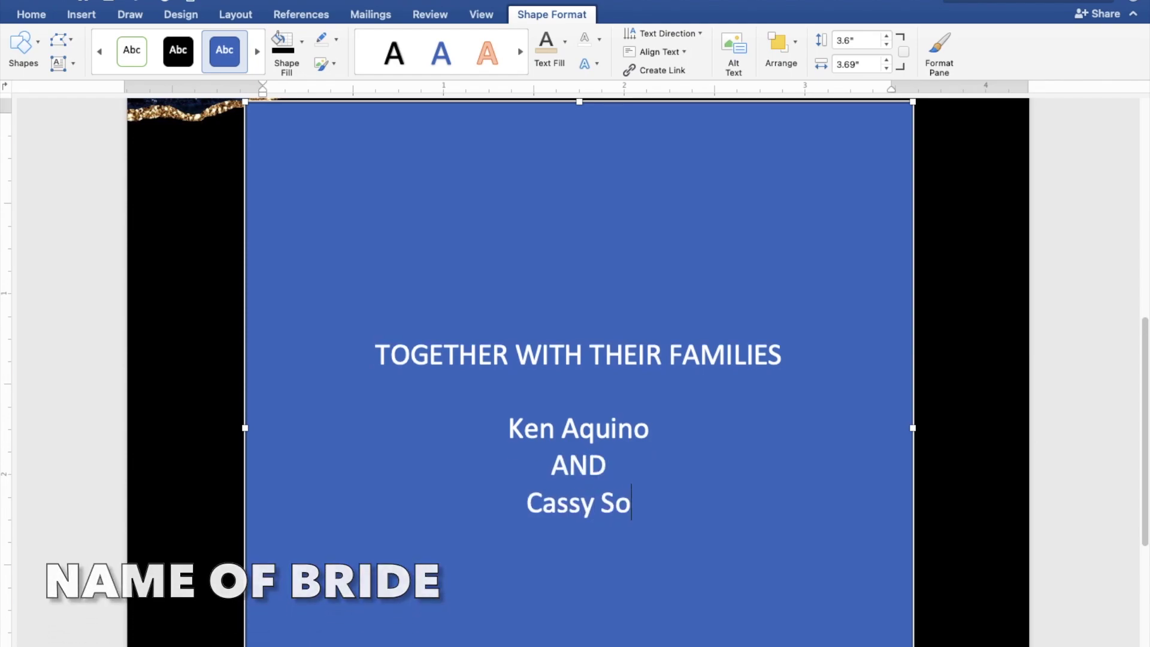
{"action": "type", "text": "riano"}
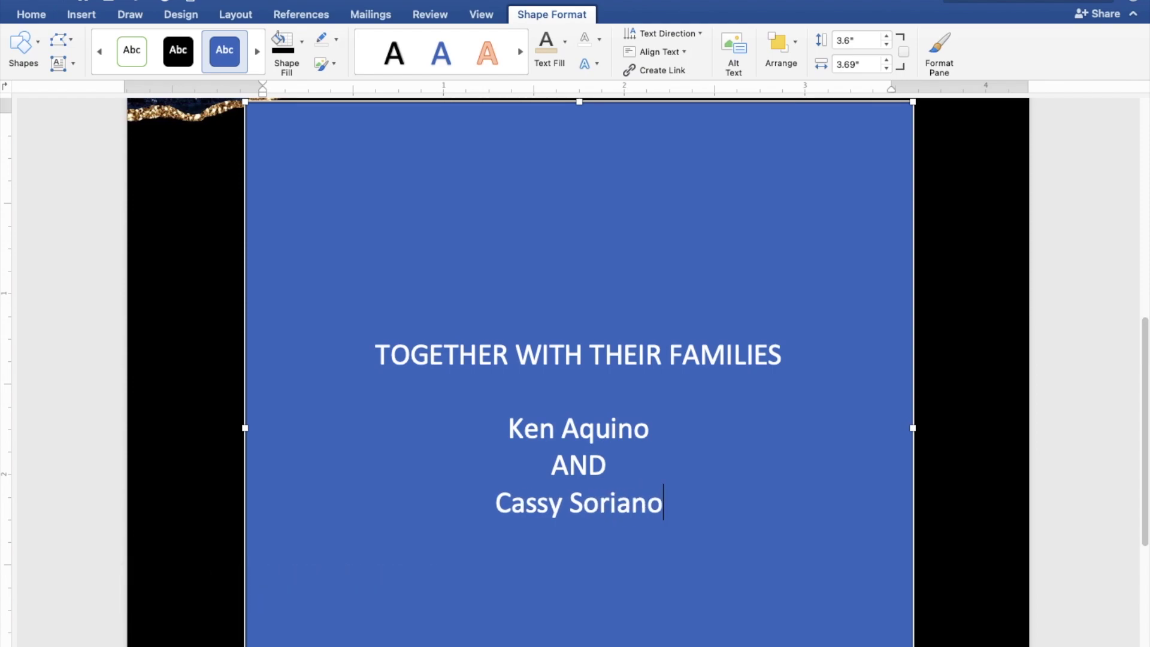
Add the lines 'REQUEST THE PLEASURE OF YOUR COMPANY', 'AS THEY JOYFULLY UNITE IN MARRIAGE' and 'SUNDAY'.
{"action": "key", "text": "Return"}
{"action": "key", "text": "Return"}
{"action": "type", "text": "REQUEST THE PL,E"}
{"action": "key", "text": "BackSpace"}
{"action": "key", "text": "BackSpace"}
{"action": "type", "text": "E"}
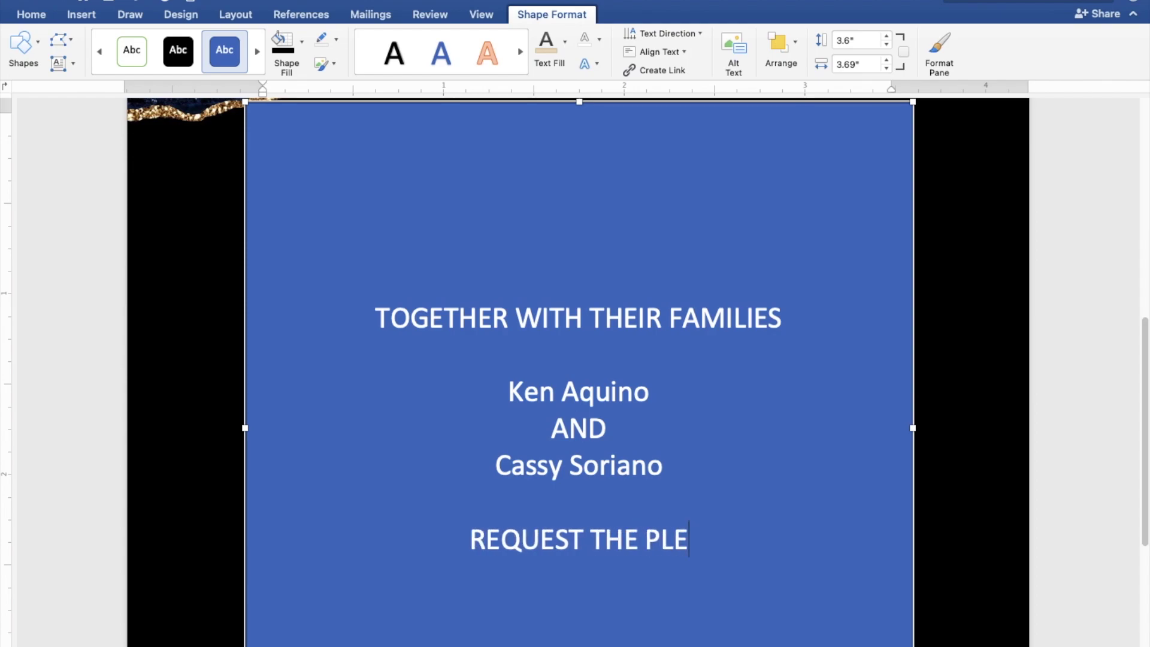
{"action": "type", "text": "ASURE OF YOUR COMPAN"}
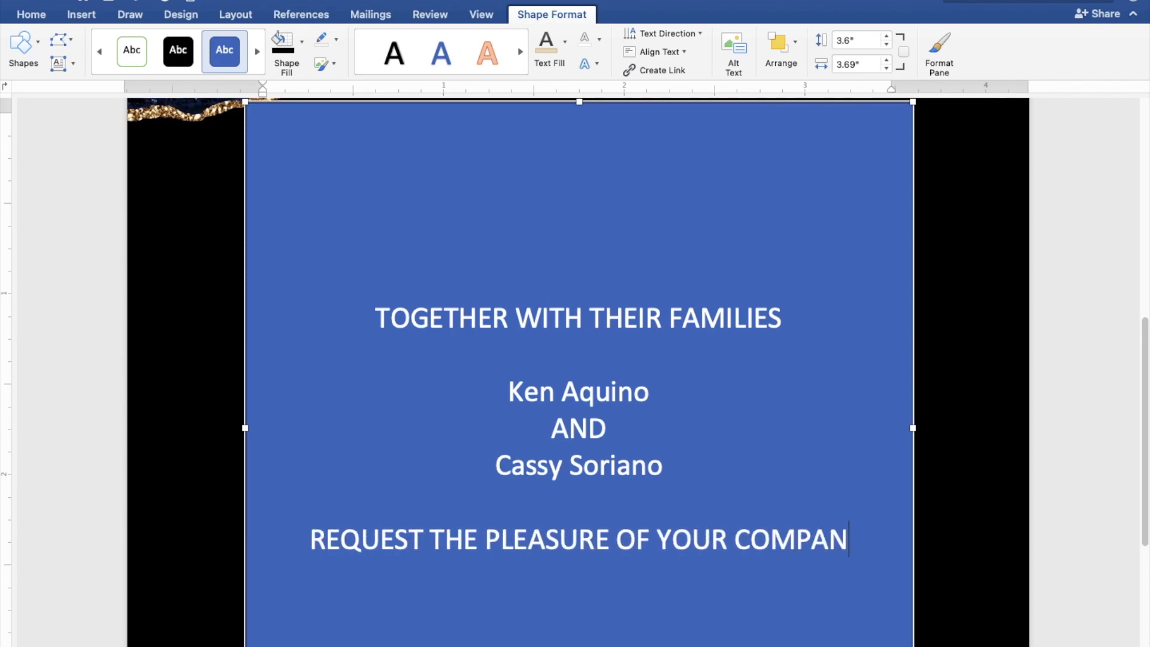
{"action": "type", "text": "Y"}
{"action": "key", "text": "Return"}
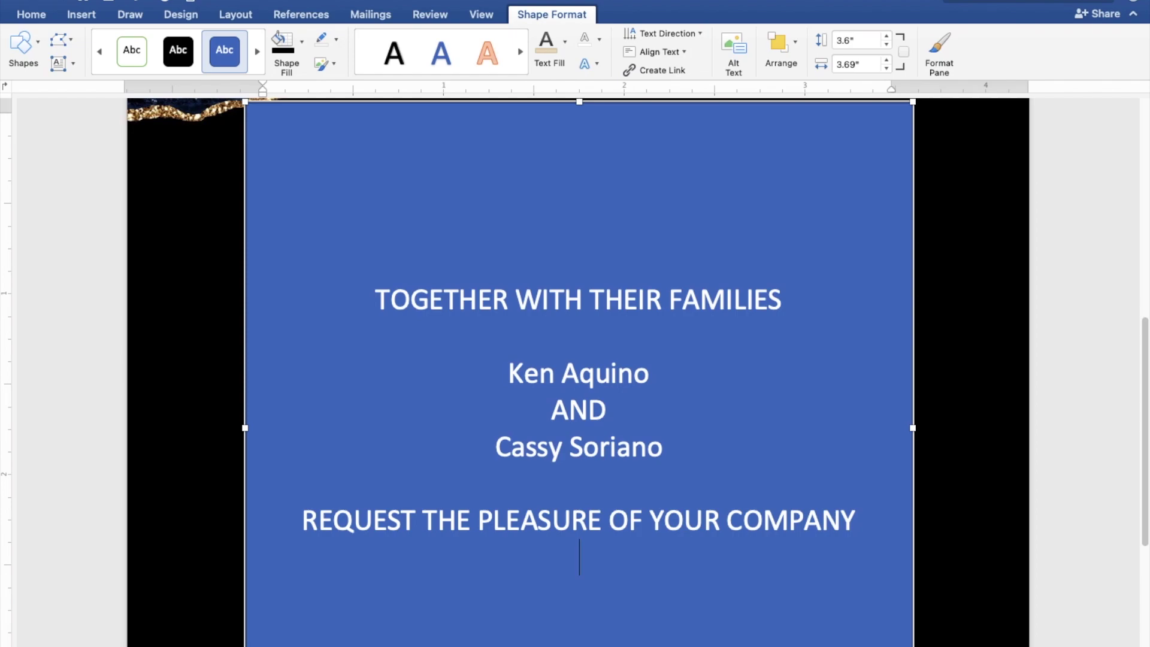
{"action": "type", "text": "AS THEY JOYFULLY UNITE IN MARRI"}
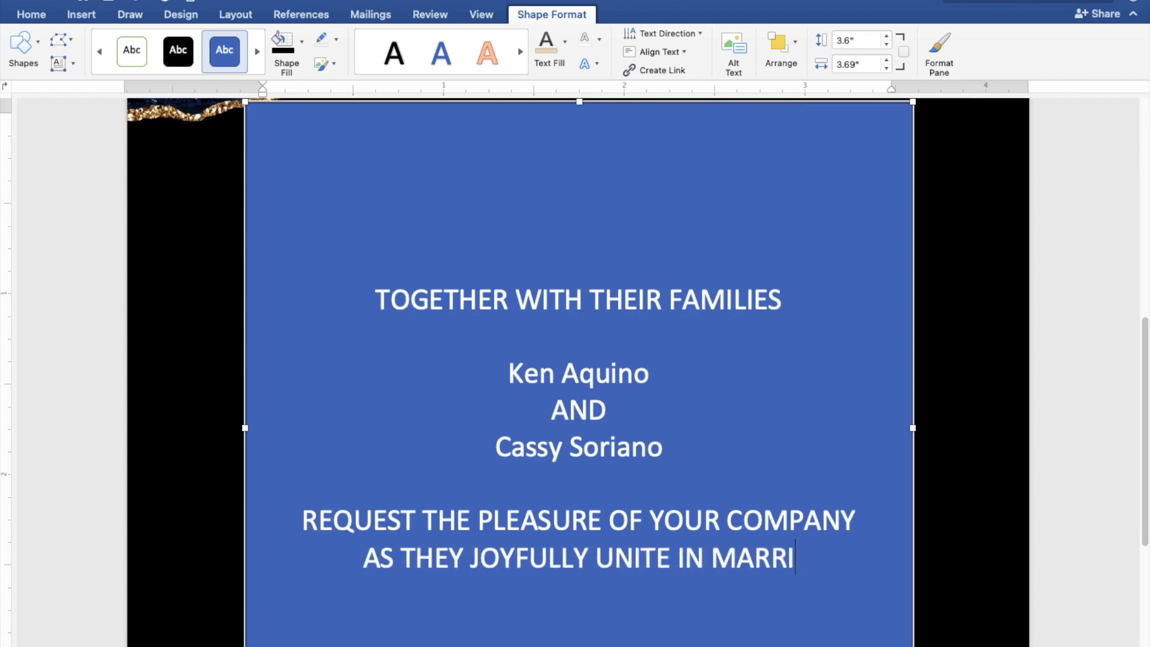
{"action": "type", "text": "AGE"}
{"action": "key", "text": "Return"}
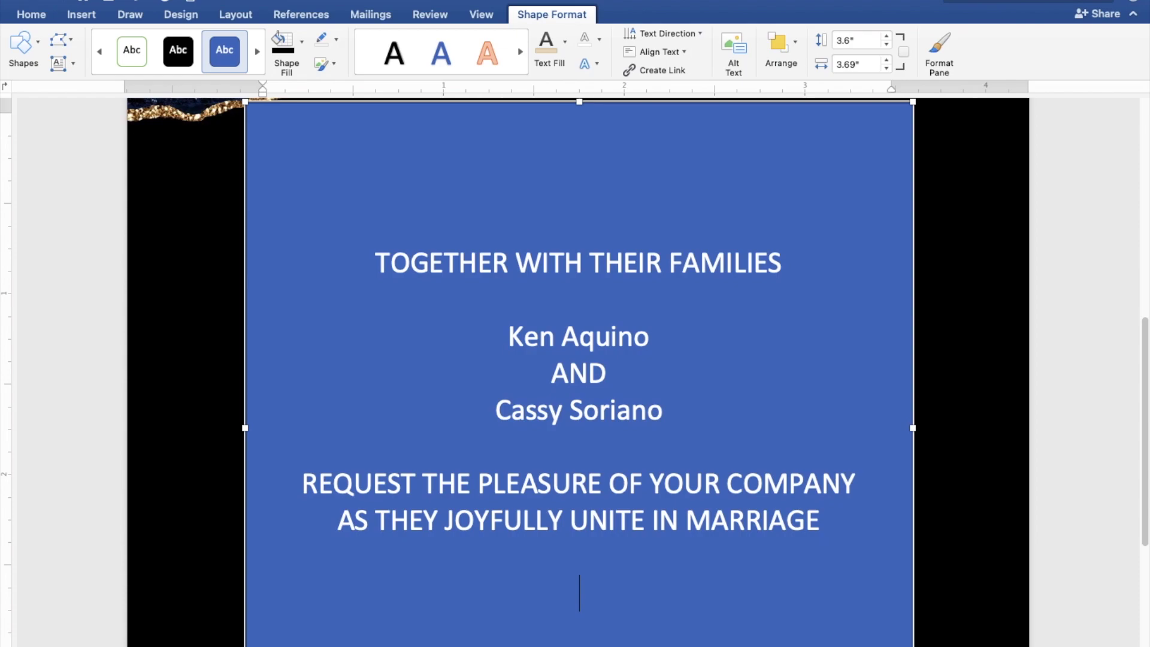
{"action": "type", "text": "SUNDAY"}
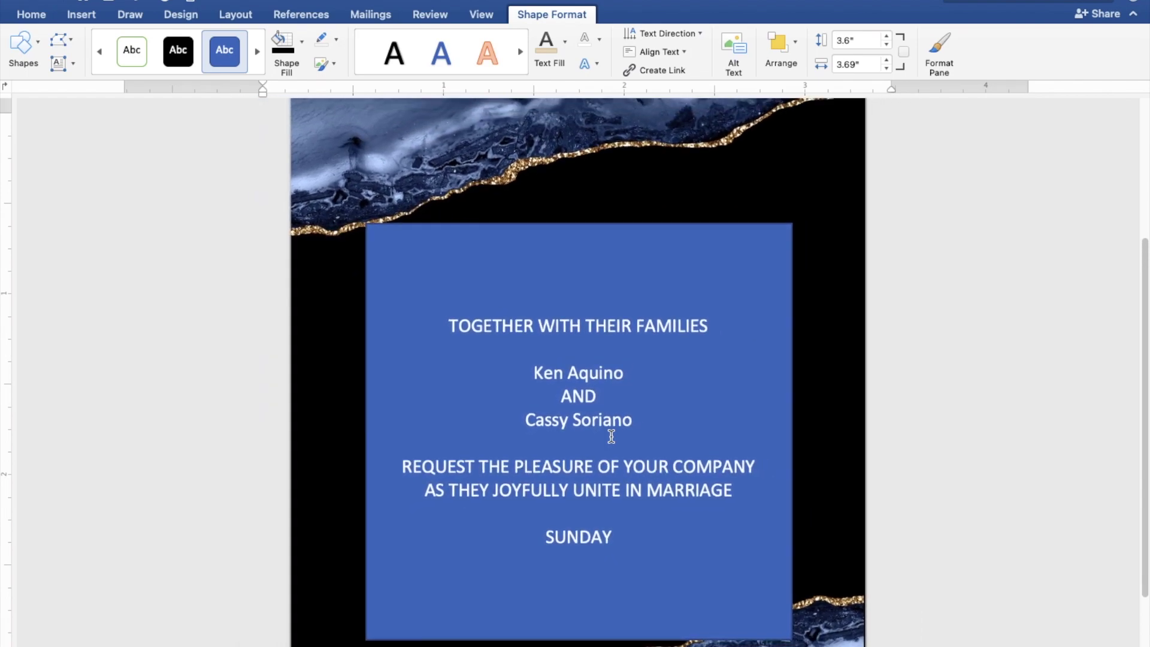
Add the date 'DECEMBER 5, 2021' and the ceremony time line '10 O'CLOCK IN THE MORNING'.
{"action": "scroll", "coordinate": [611, 436], "scroll_direction": "down", "scroll_amount": 1}
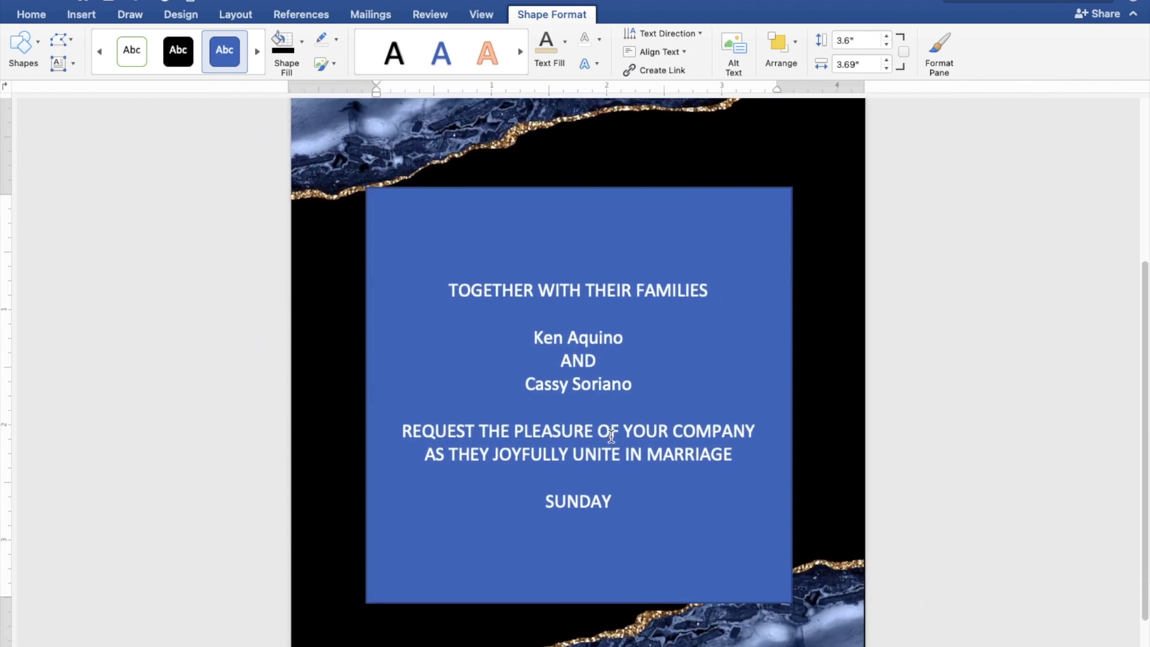
{"action": "scroll", "coordinate": [611, 436], "scroll_direction": "down", "scroll_amount": 1}
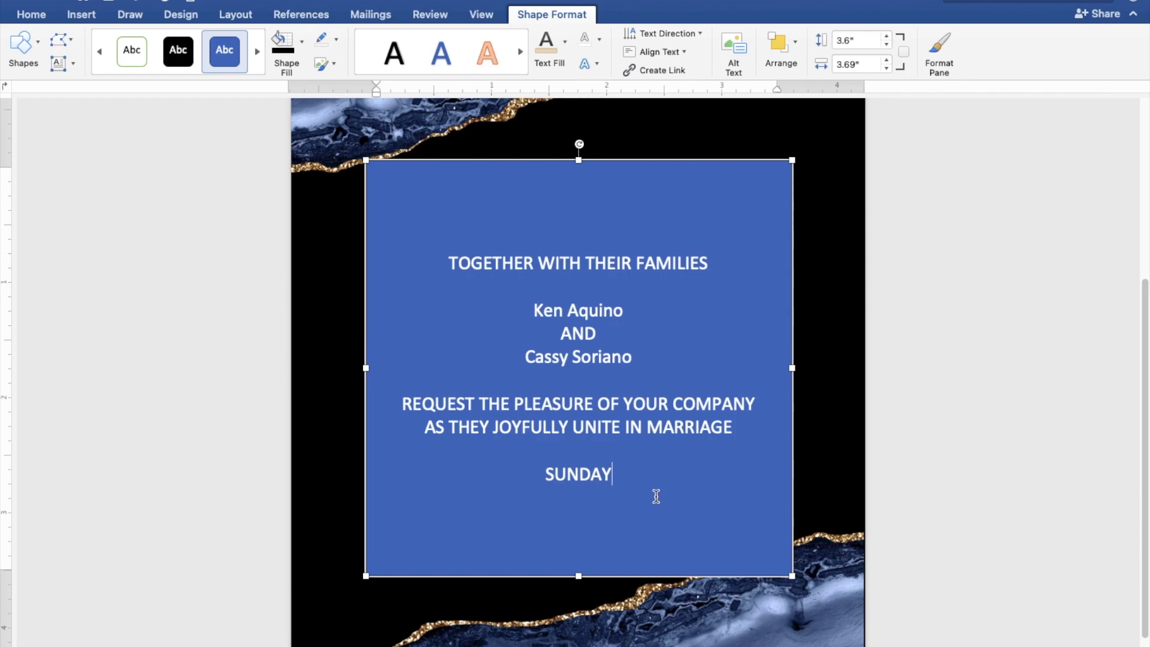
{"action": "key", "text": "Return"}
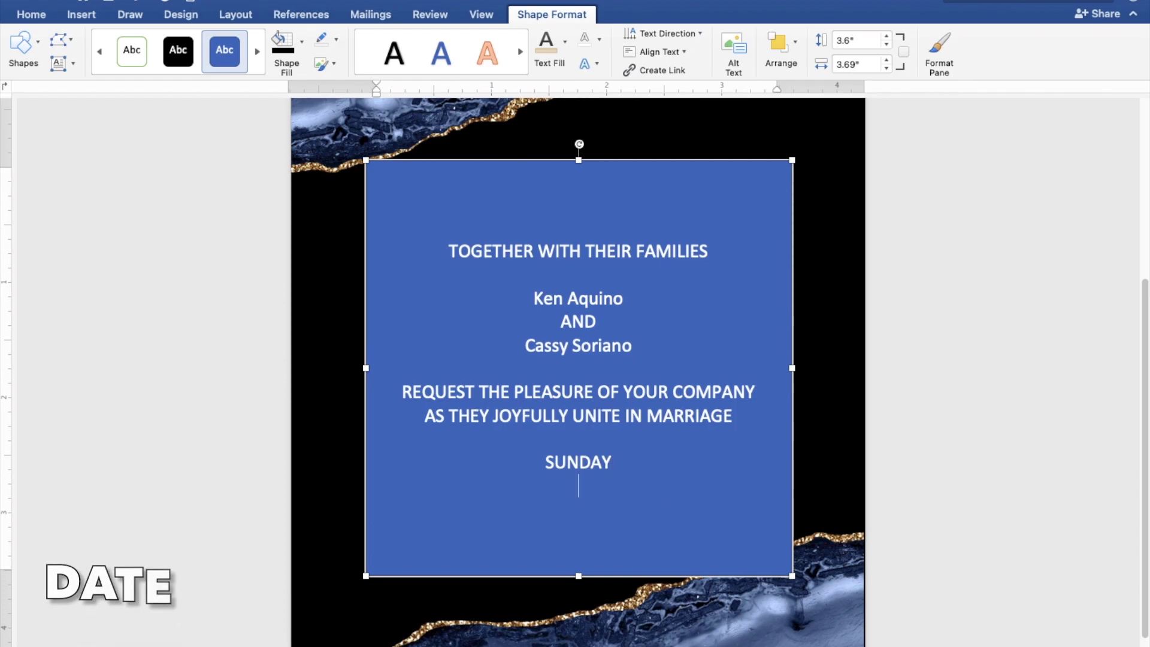
{"action": "type", "text": "DECEMBER "}
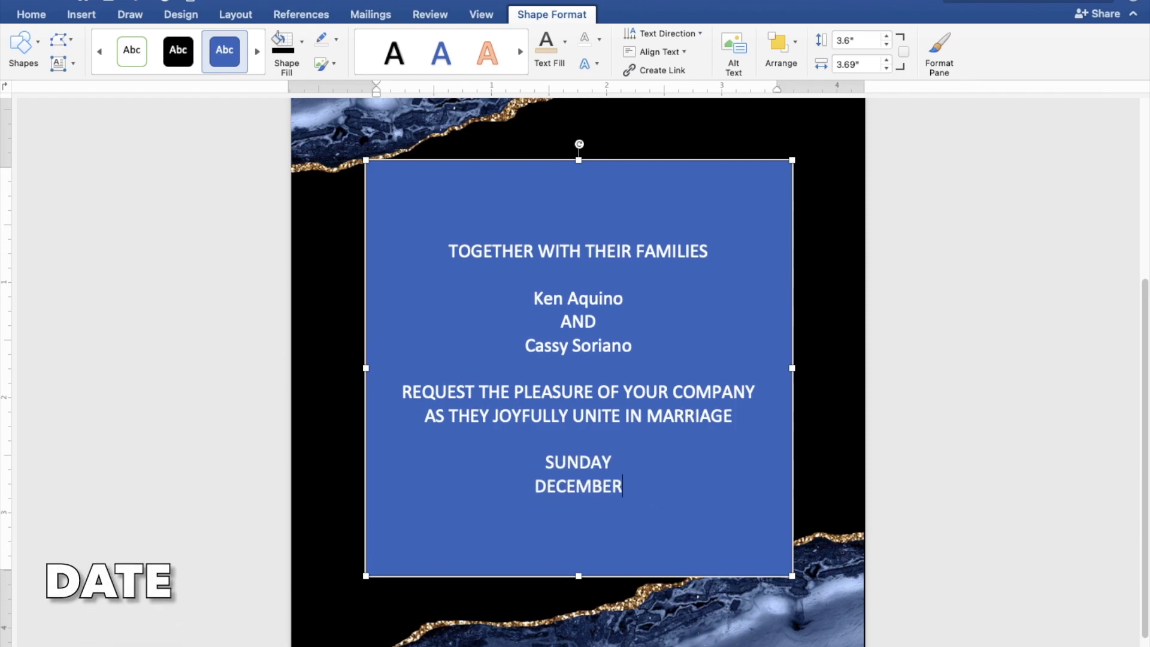
{"action": "type", "text": "5, 2021"}
{"action": "key", "text": "Return"}
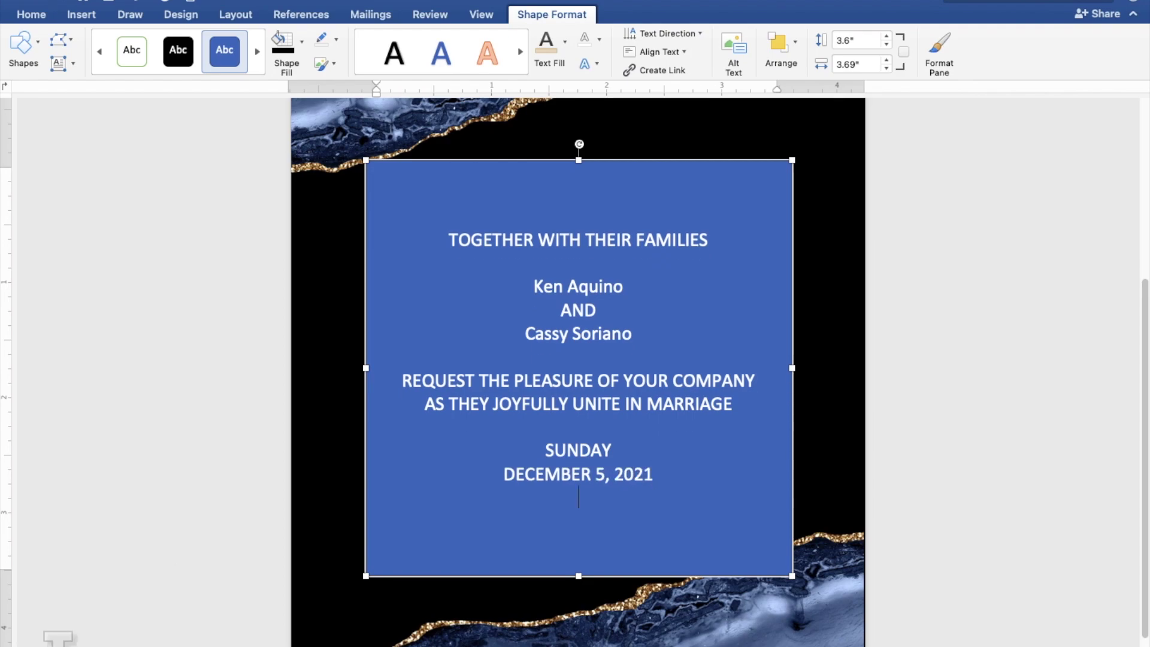
{"action": "type", "text": "10"}
{"action": "type", "text": "'CLOCK IN THE MORNING"}
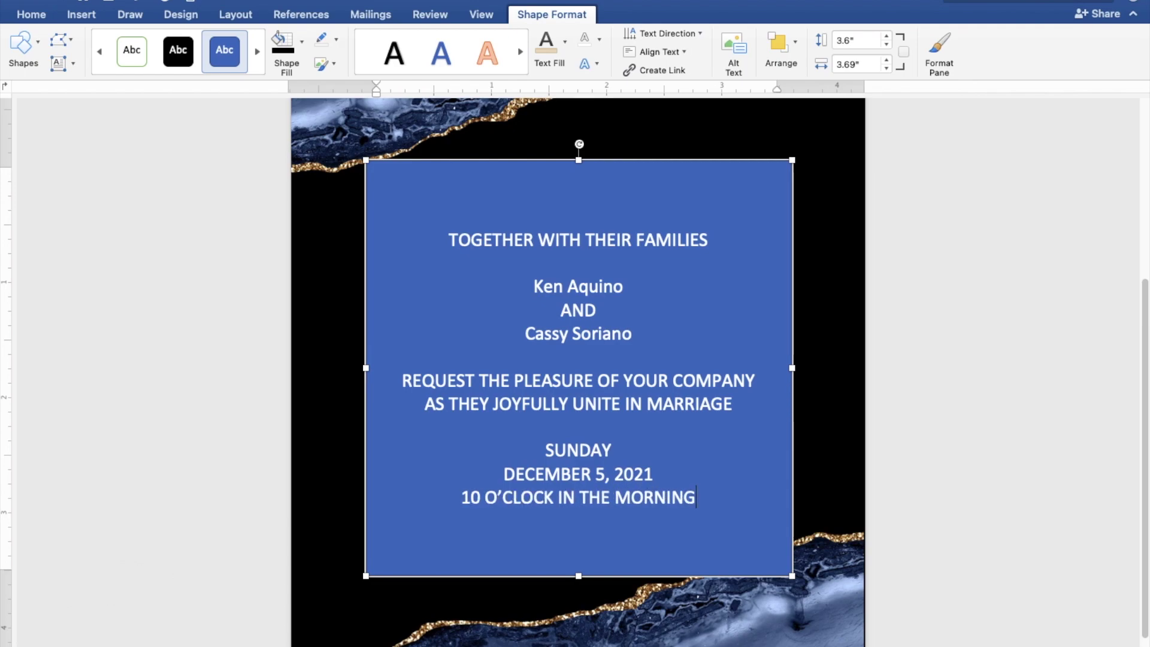
Add 'ST. THOMAS AQUINAS PARISH CHURCH', 'MANGALDAN PANGASINAN' and 'Reception to follow' lines.
{"action": "key", "text": "Return"}
{"action": "type", "text": "ST. THOMAS AQ"}
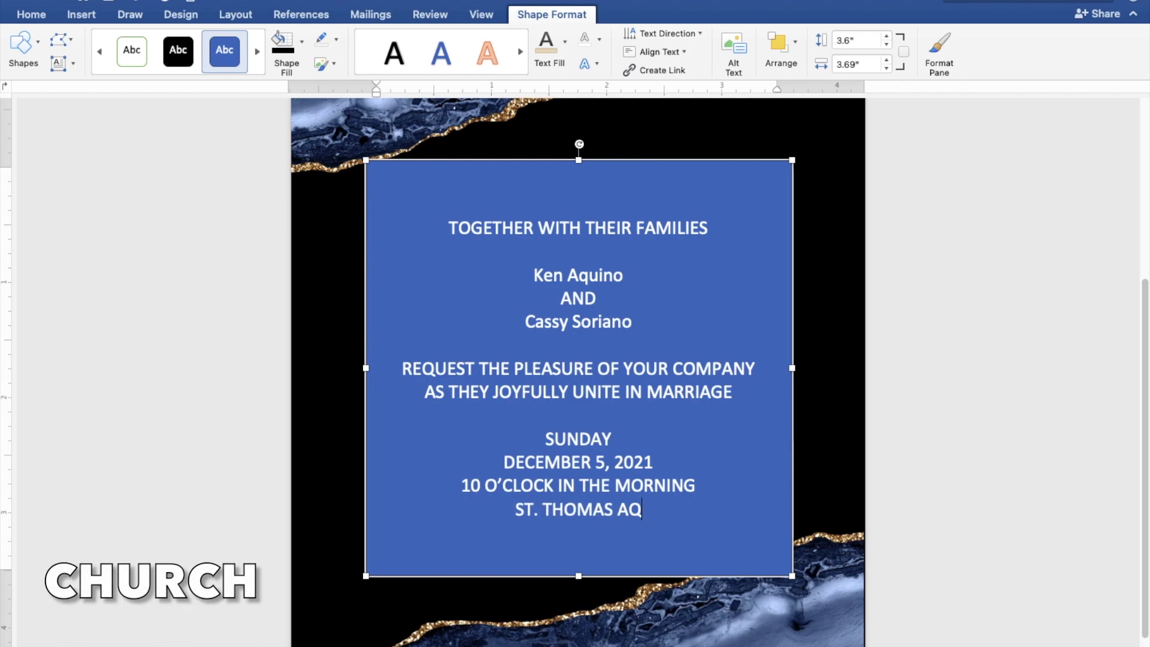
{"action": "type", "text": "UINAS PARISH C"}
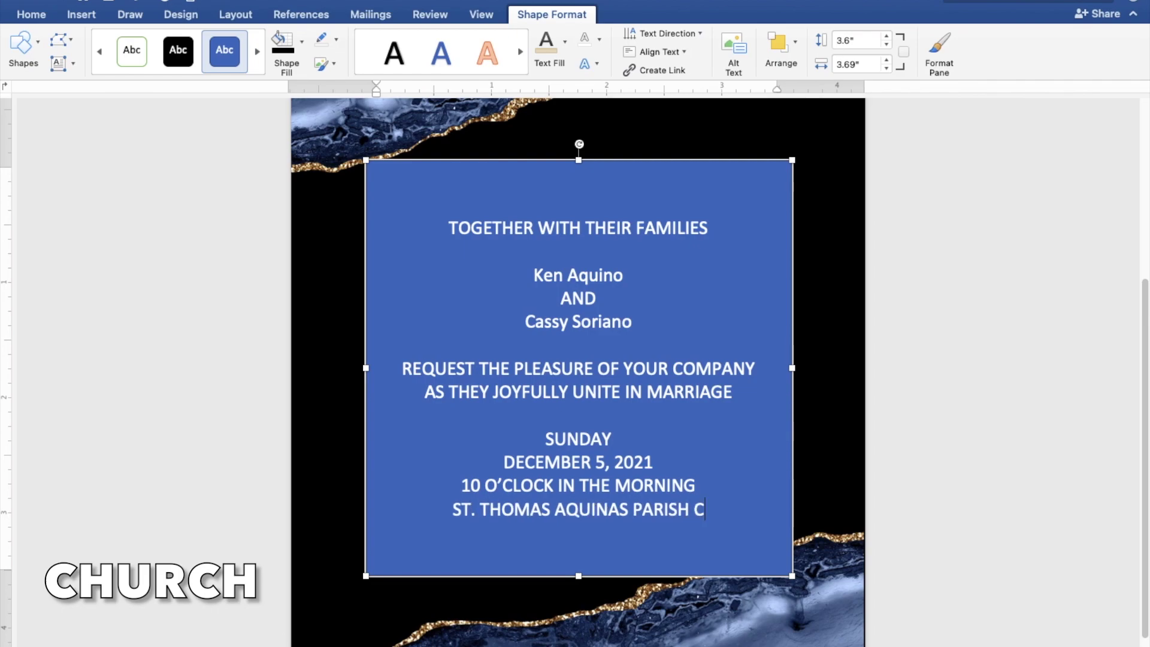
{"action": "type", "text": "HURCH"}
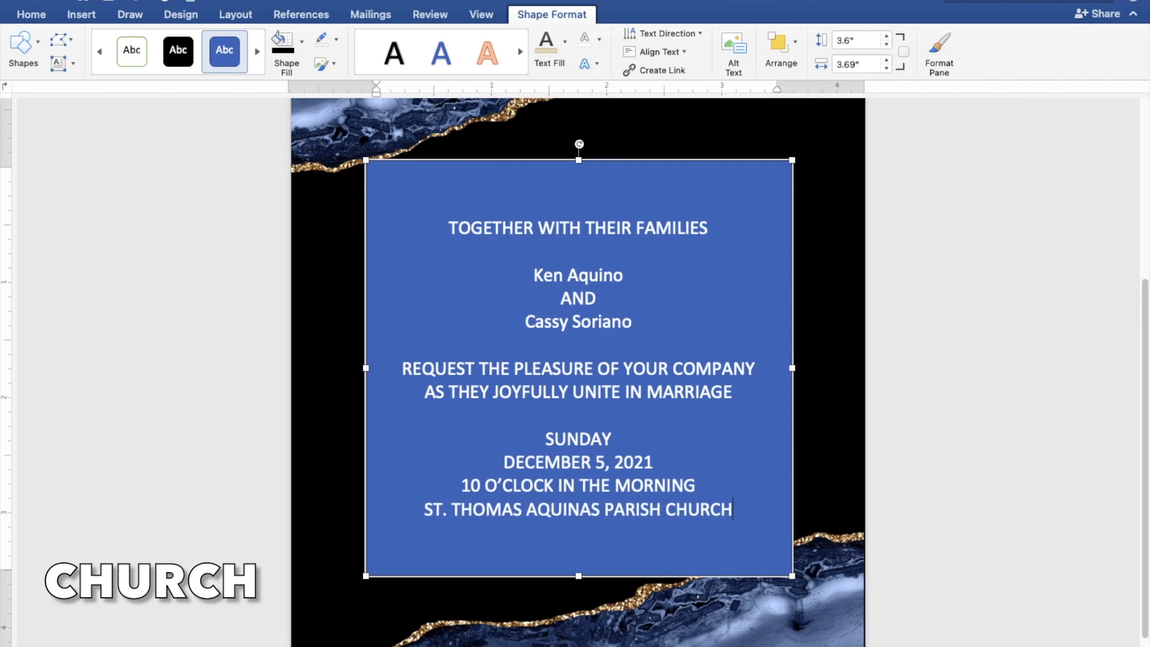
{"action": "key", "text": "Return"}
{"action": "type", "text": "MANGALDAN PANGASINAN"}
{"action": "key", "text": "Return"}
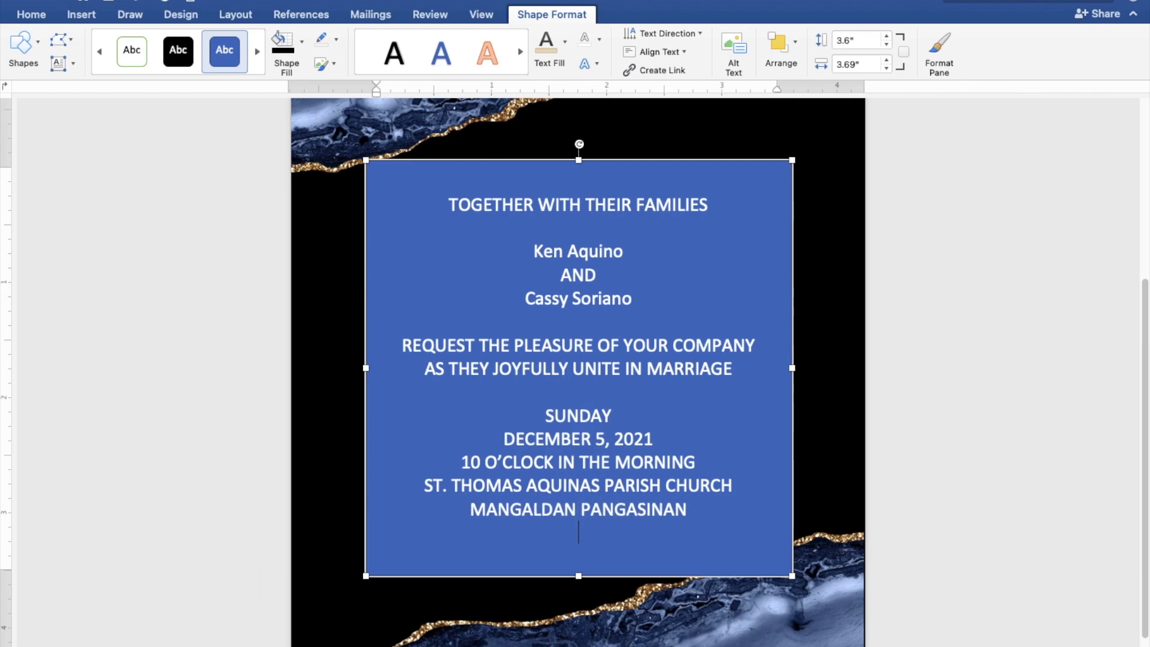
{"action": "key", "text": "Return"}
{"action": "type", "text": "Rec"}
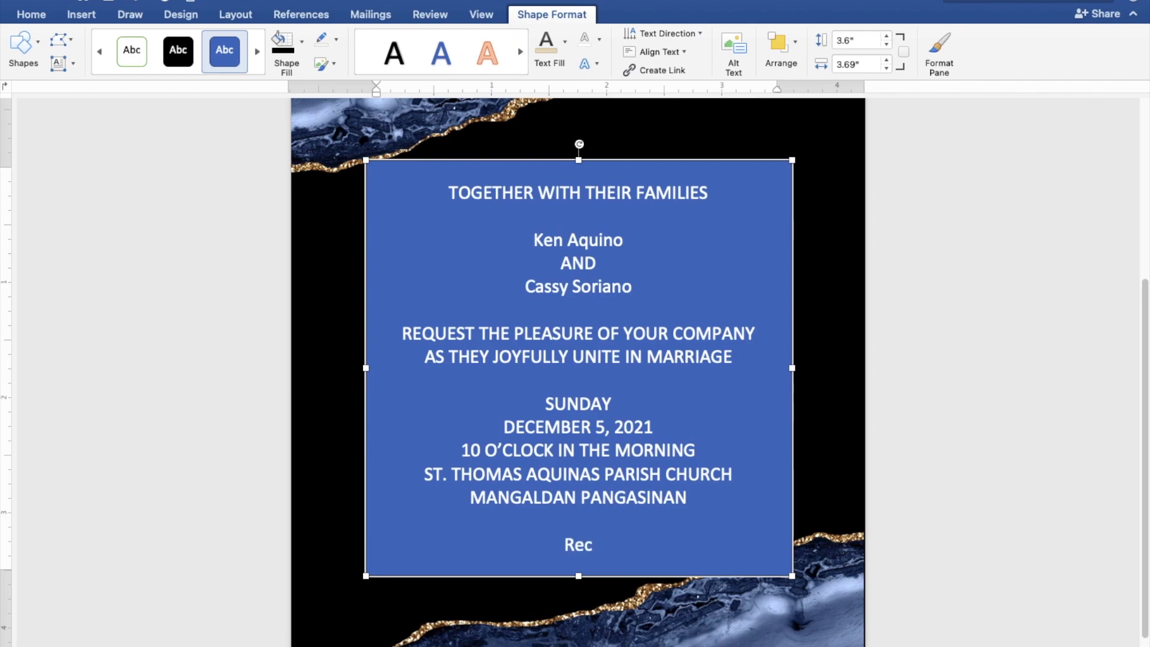
{"action": "type", "text": "eption to follow"}
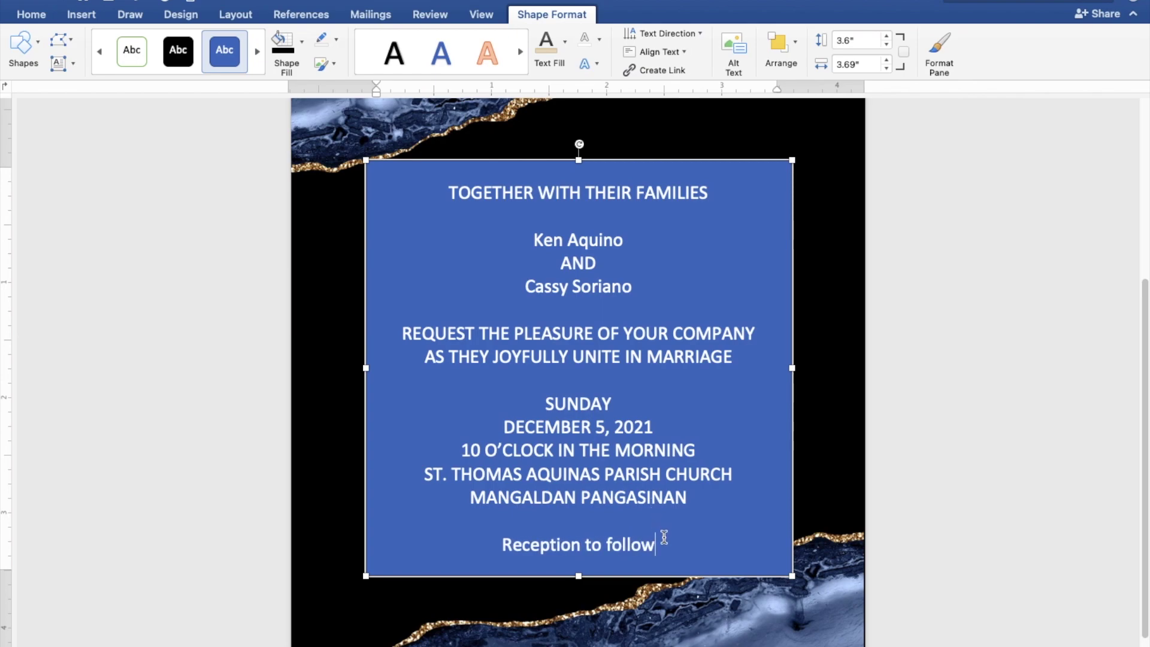
{"action": "mouse_move", "coordinate": [661, 546]}
{"action": "left_mouse_down"}
{"action": "mouse_move", "coordinate": [486, 310]}
{"action": "mouse_move", "coordinate": [453, 189]}
{"action": "left_mouse_up"}
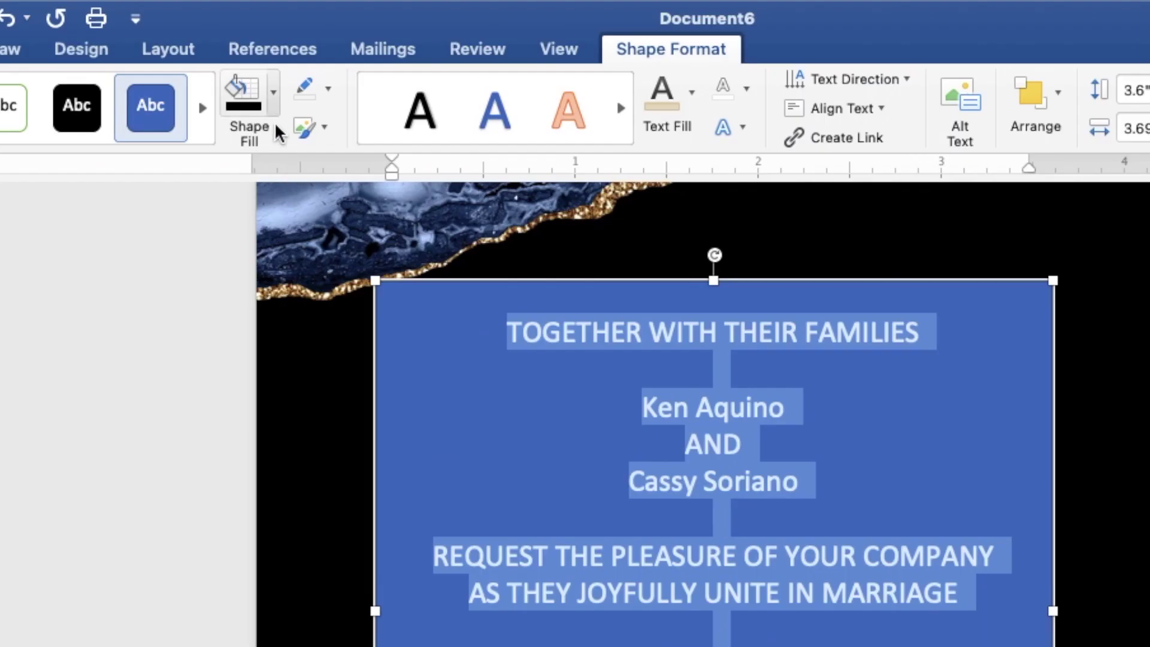
Remove the text box's blue fill and outline, and colour the invitation text beige.
{"action": "left_click", "coordinate": [301, 48]}
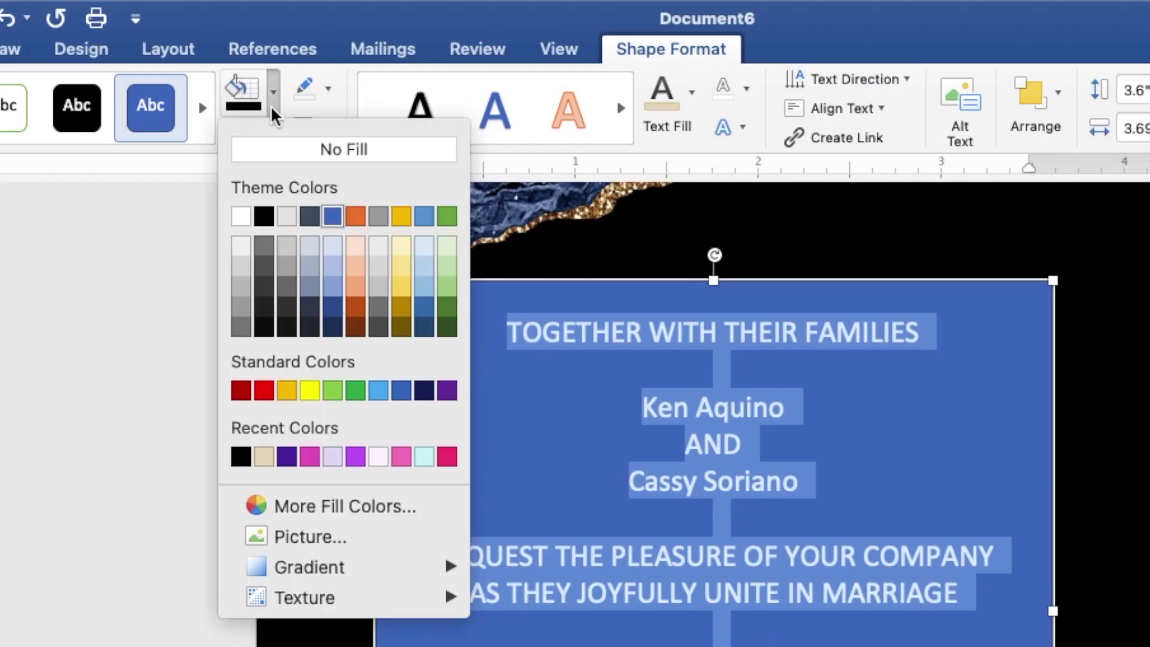
{"action": "left_click", "coordinate": [280, 149]}
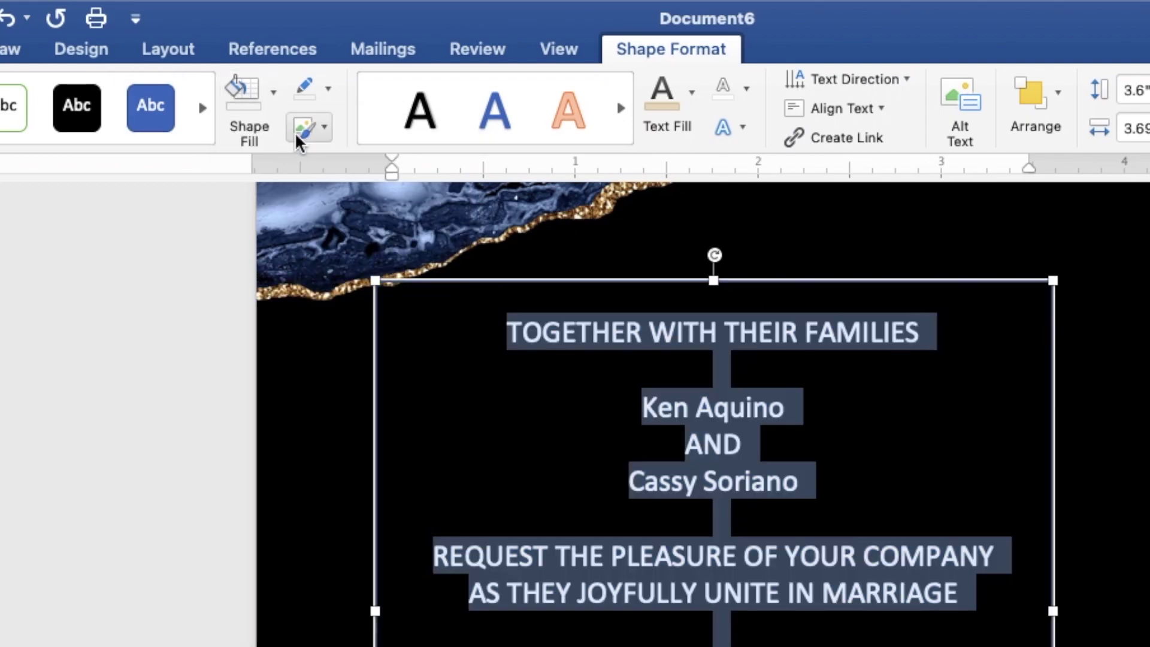
{"action": "left_click", "coordinate": [329, 89]}
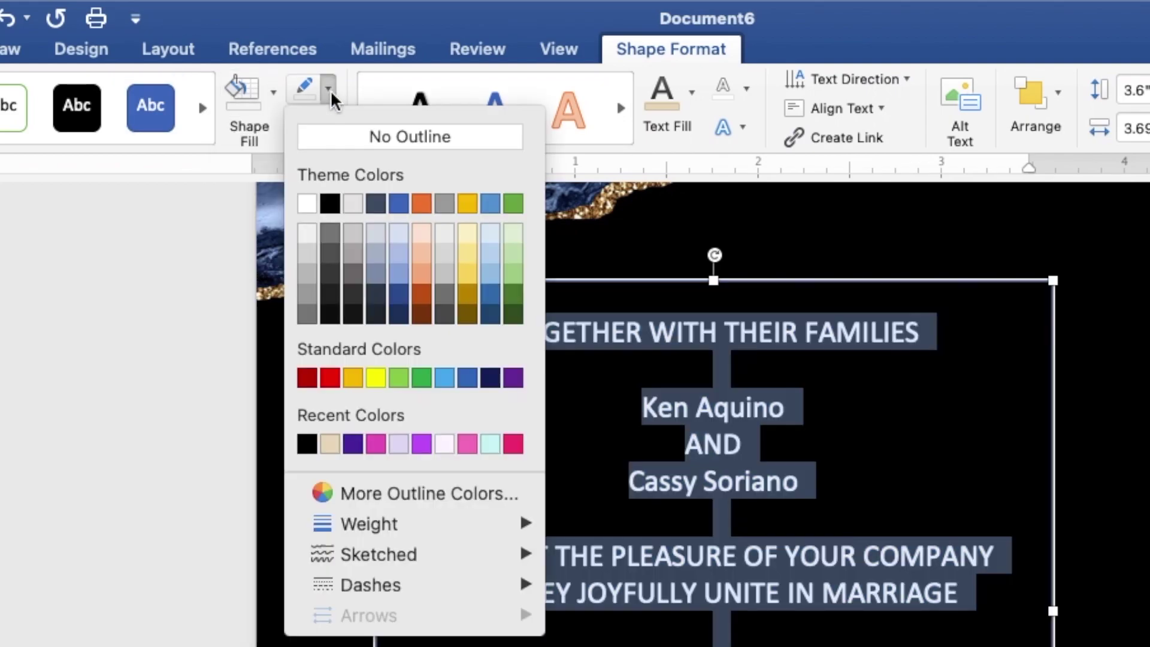
{"action": "left_click", "coordinate": [339, 143]}
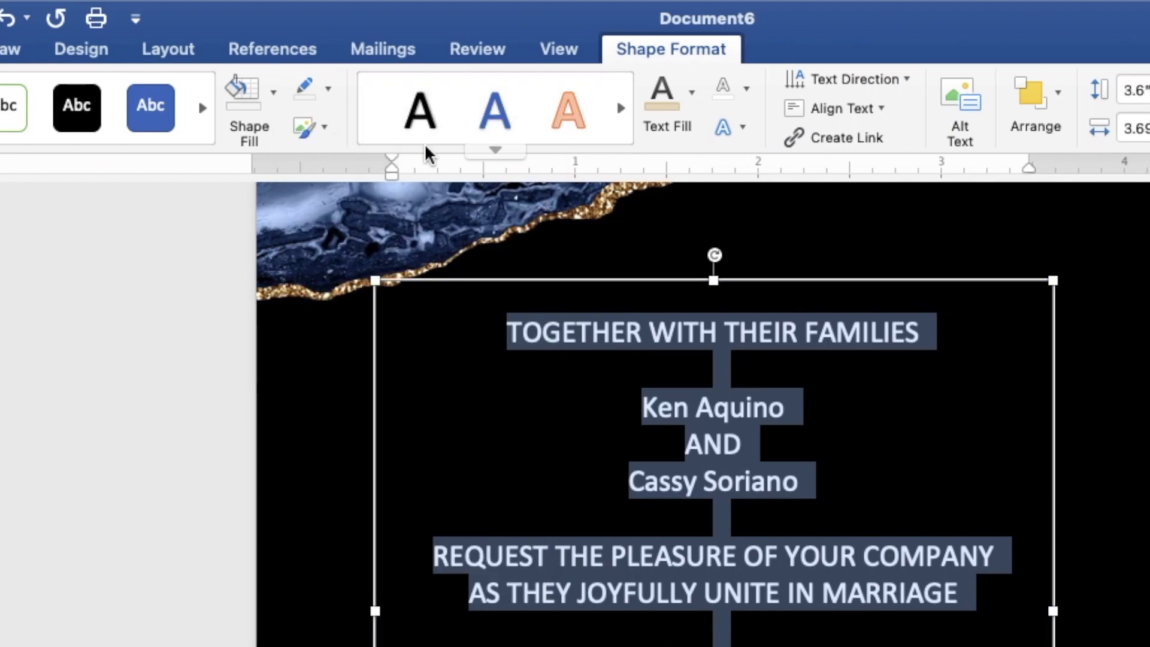
{"action": "left_click", "coordinate": [693, 95]}
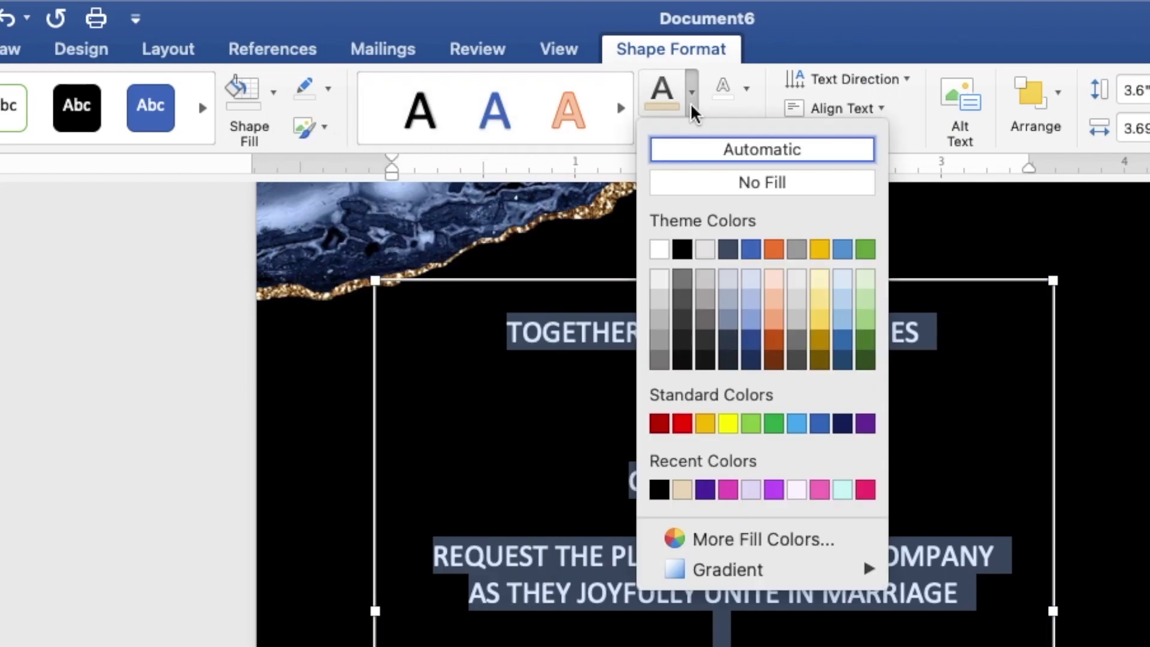
{"action": "left_click", "coordinate": [681, 489]}
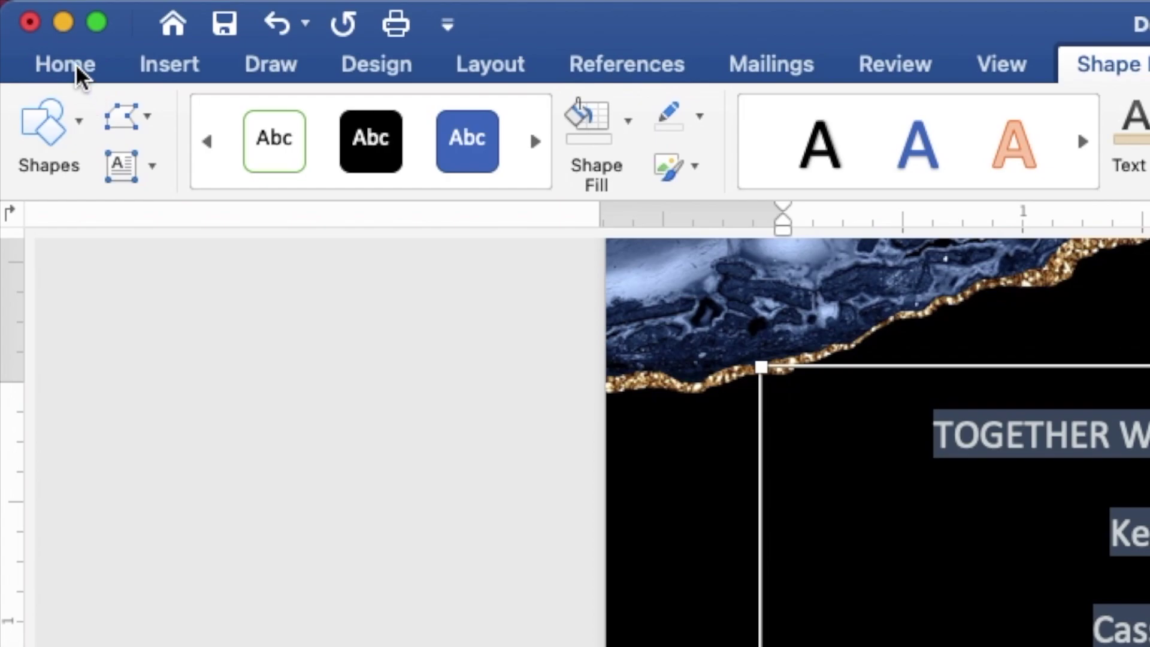
Set the whole invitation text in Times New Roman at size 8.
{"action": "left_click", "coordinate": [37, 14]}
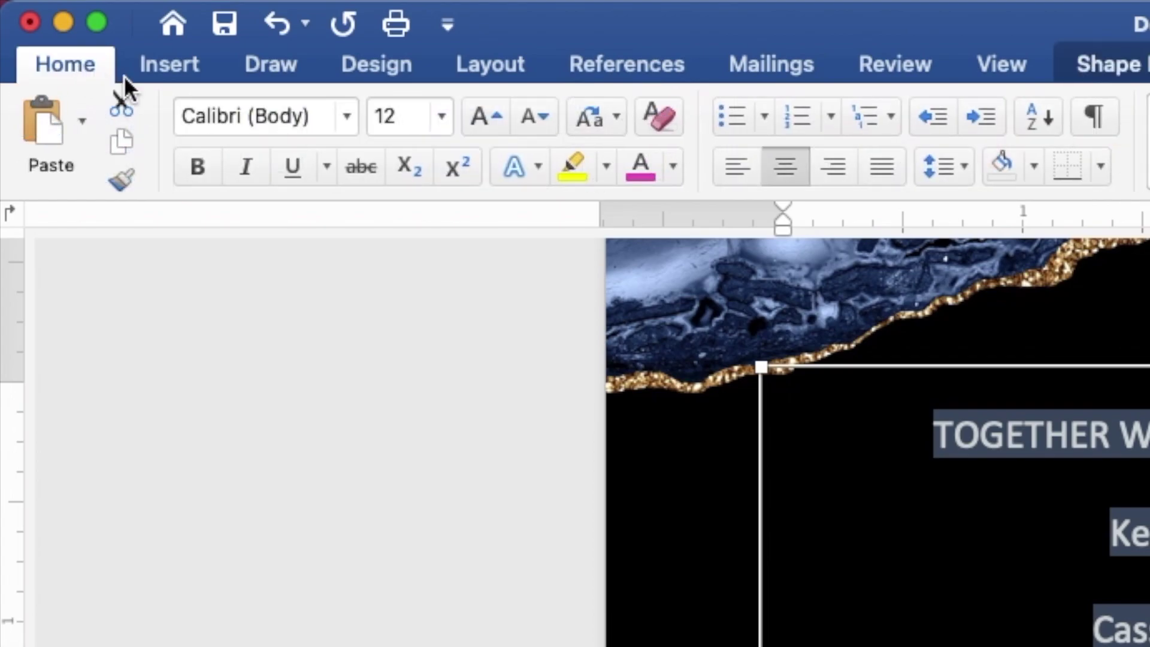
{"action": "left_click", "coordinate": [346, 116]}
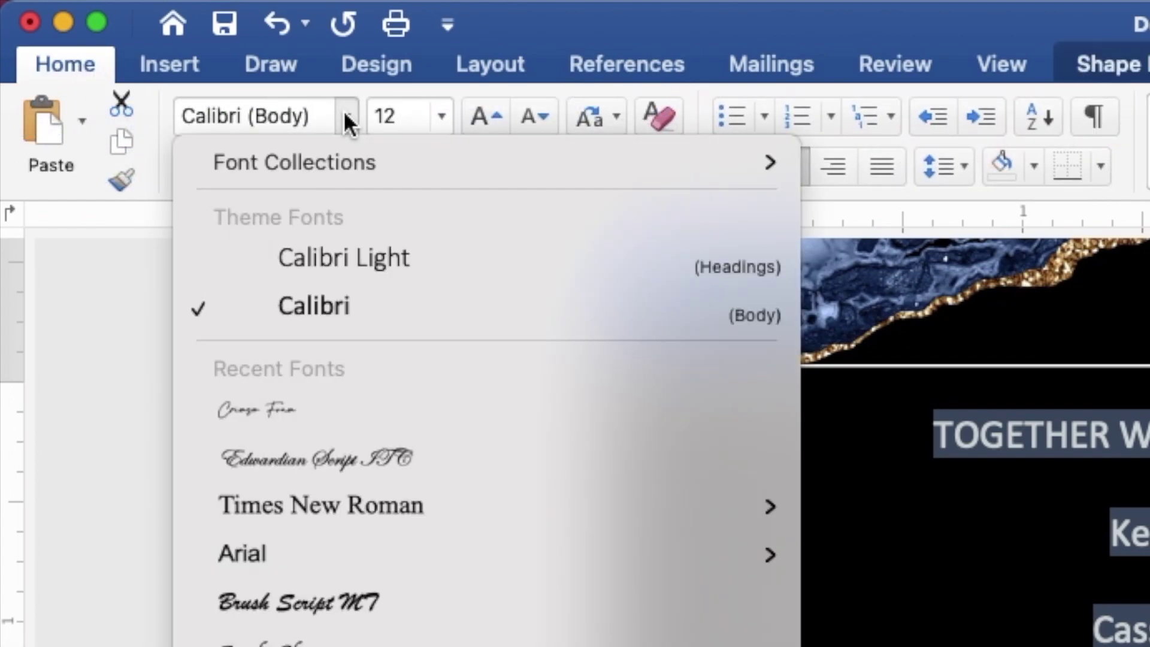
{"action": "left_click", "coordinate": [325, 505]}
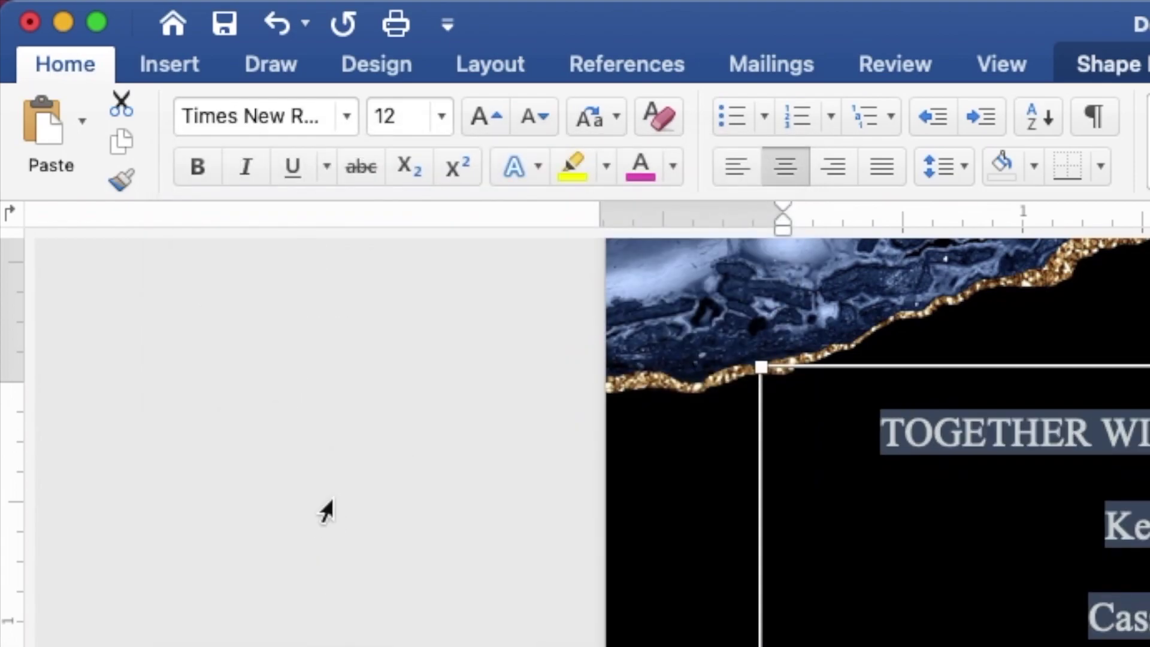
{"action": "left_click", "coordinate": [442, 116]}
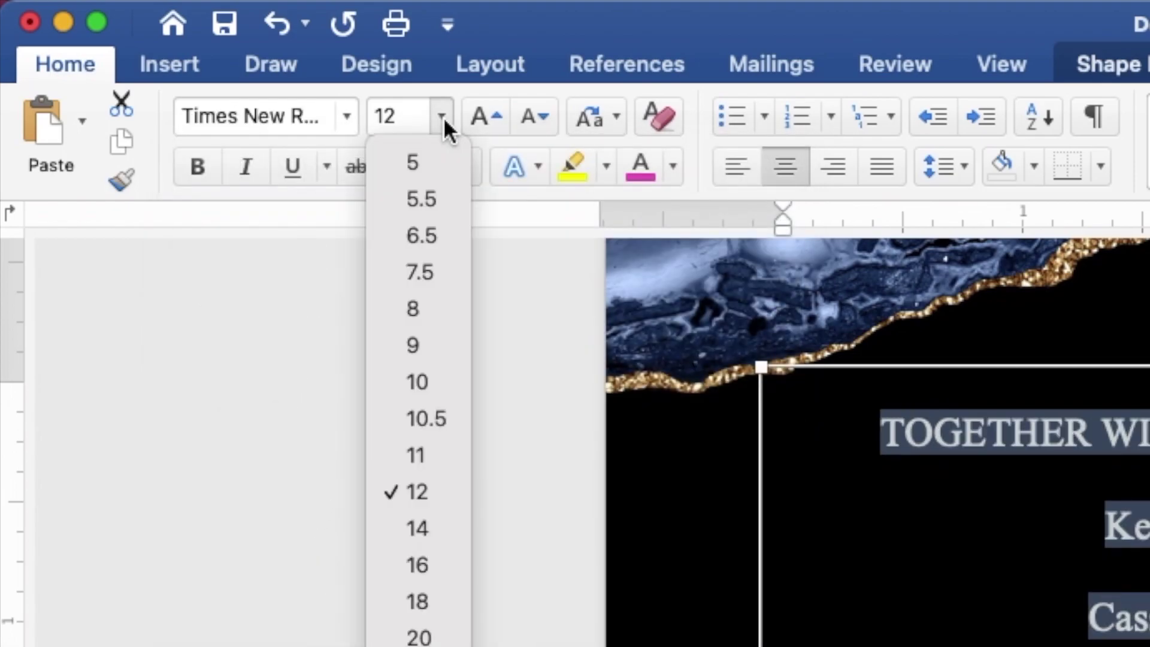
{"action": "left_click", "coordinate": [433, 308]}
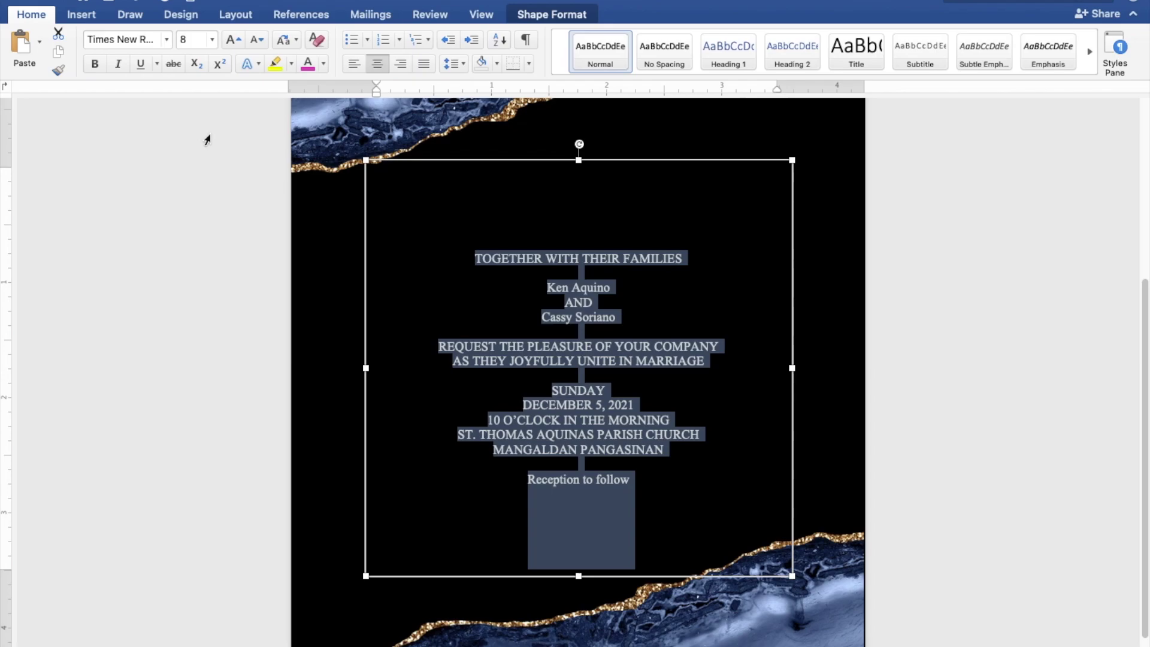
{"action": "left_click", "coordinate": [626, 292]}
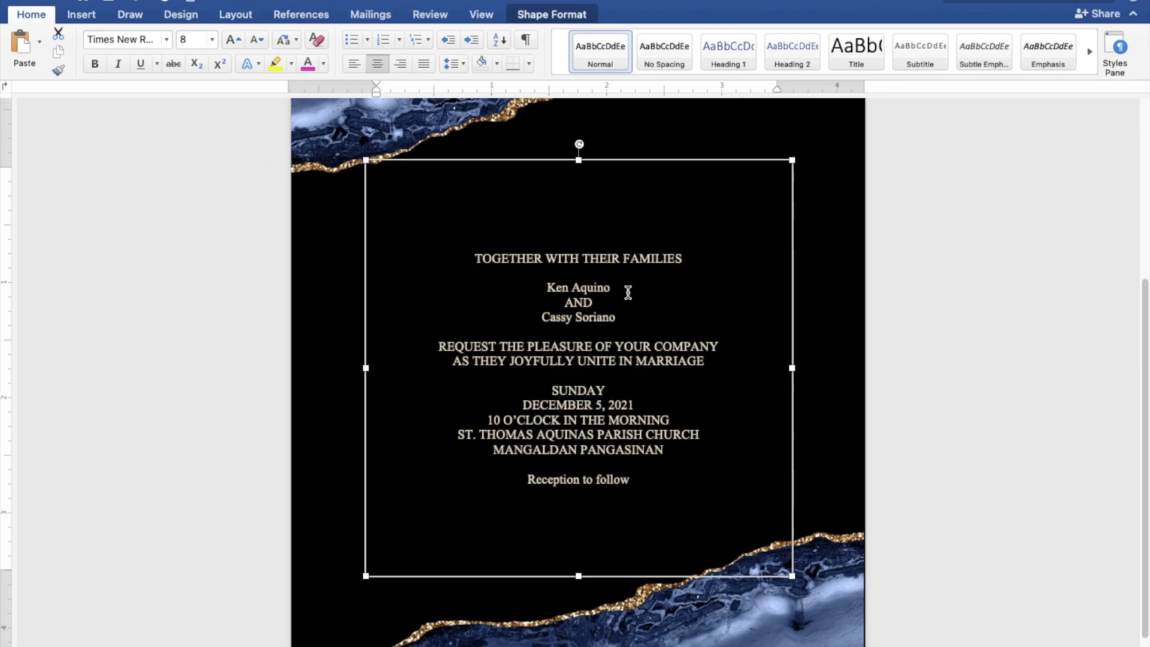
Put the couple's names and 'Reception to follow' in Edwardian Script ITC, size 20.
{"action": "left_click_drag", "start_coordinate": [617, 288], "coordinate": [551, 288]}
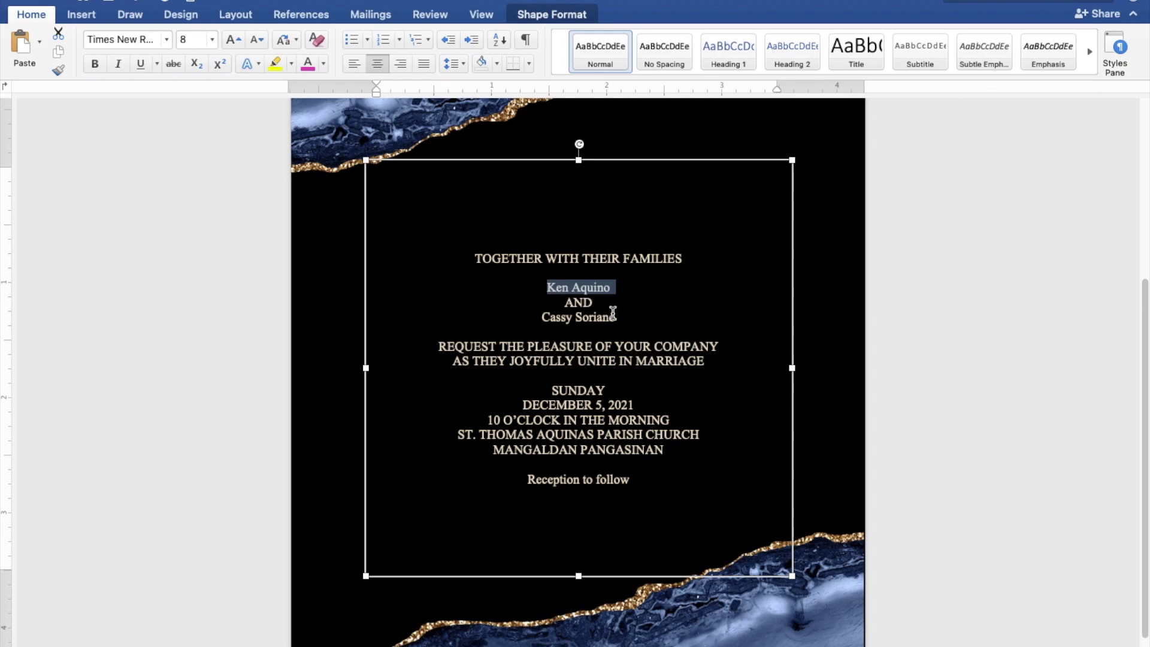
{"action": "left_click_drag", "start_coordinate": [617, 318], "coordinate": [541, 318]}
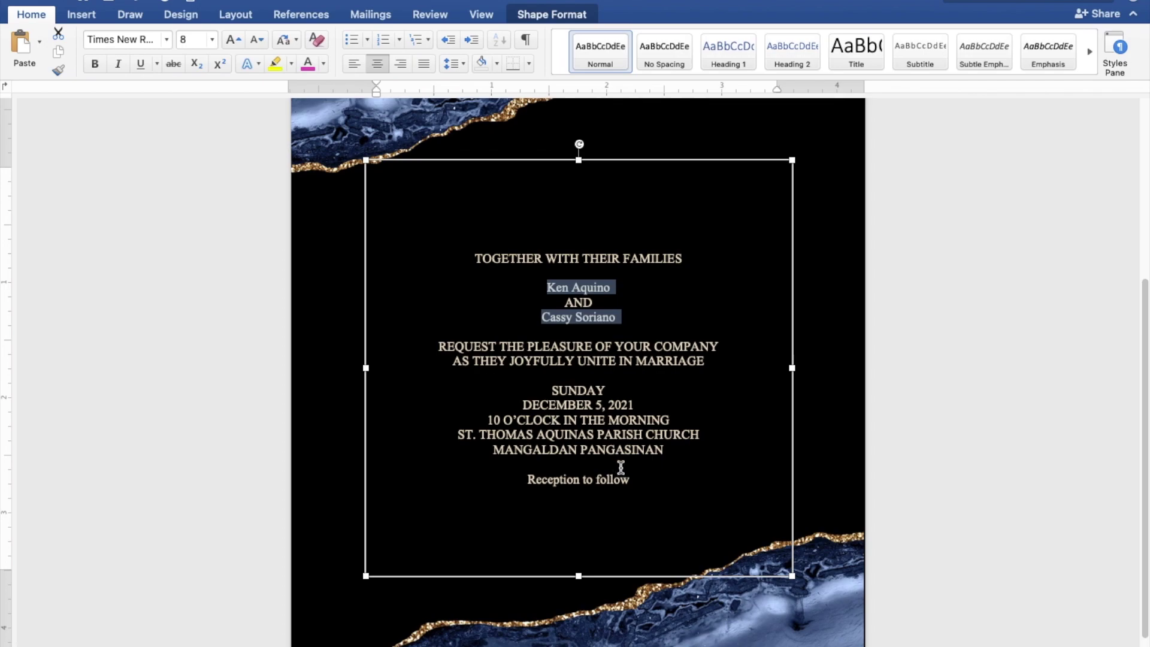
{"action": "left_click_drag", "start_coordinate": [632, 479], "coordinate": [576, 479]}
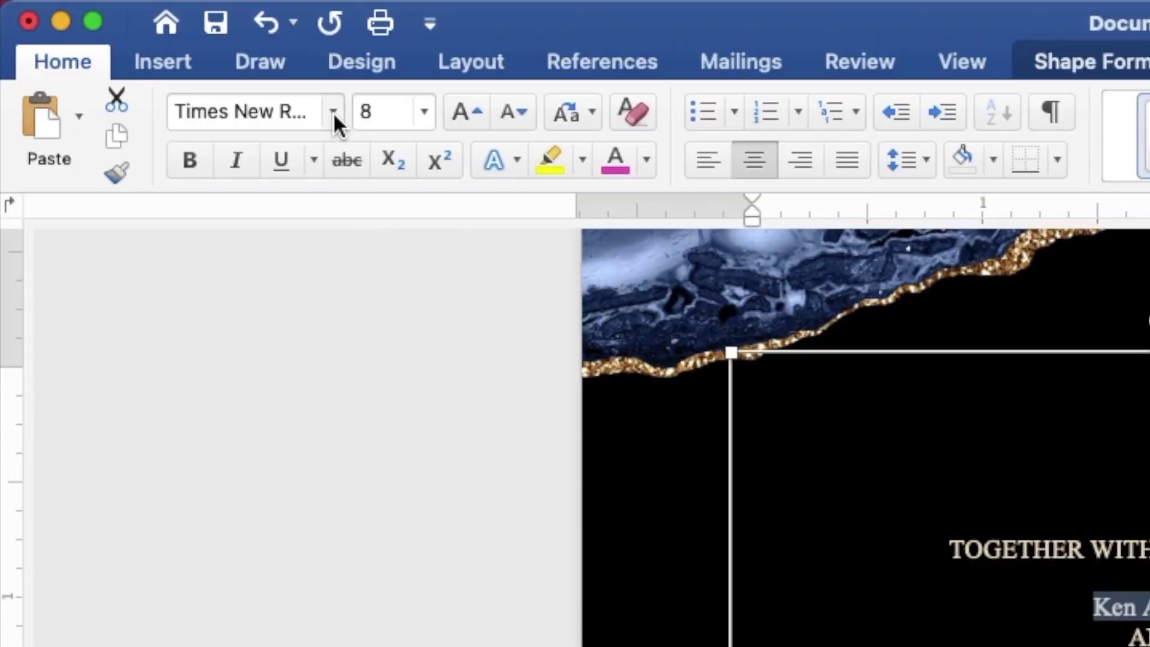
{"action": "left_click", "coordinate": [333, 112]}
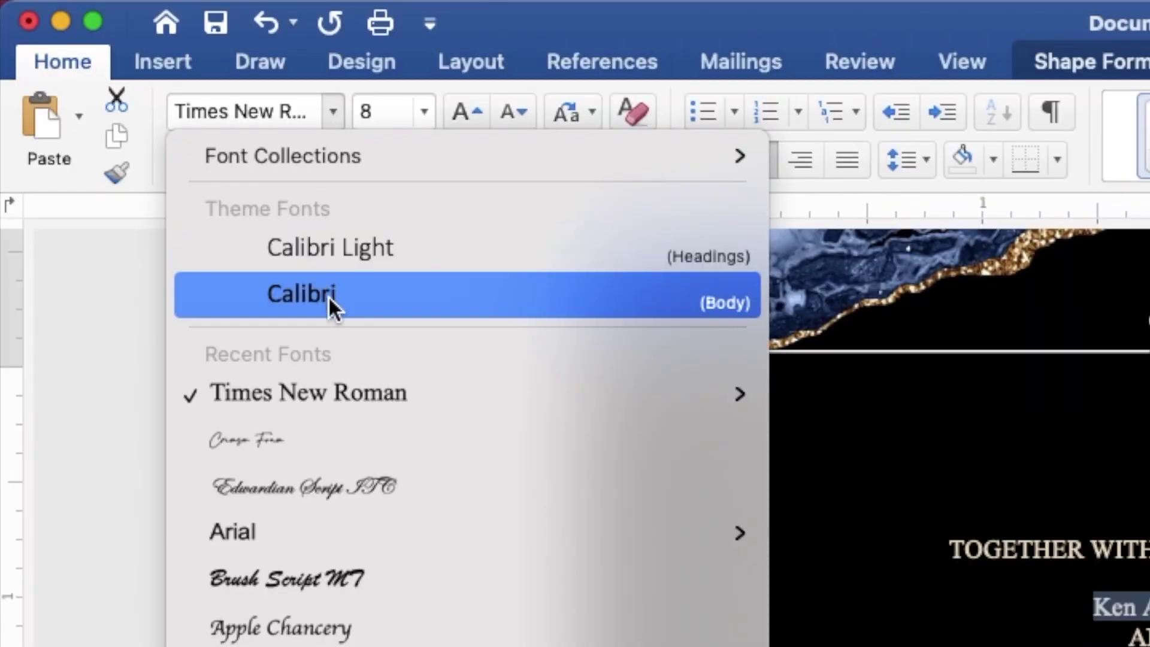
{"action": "left_click", "coordinate": [330, 486]}
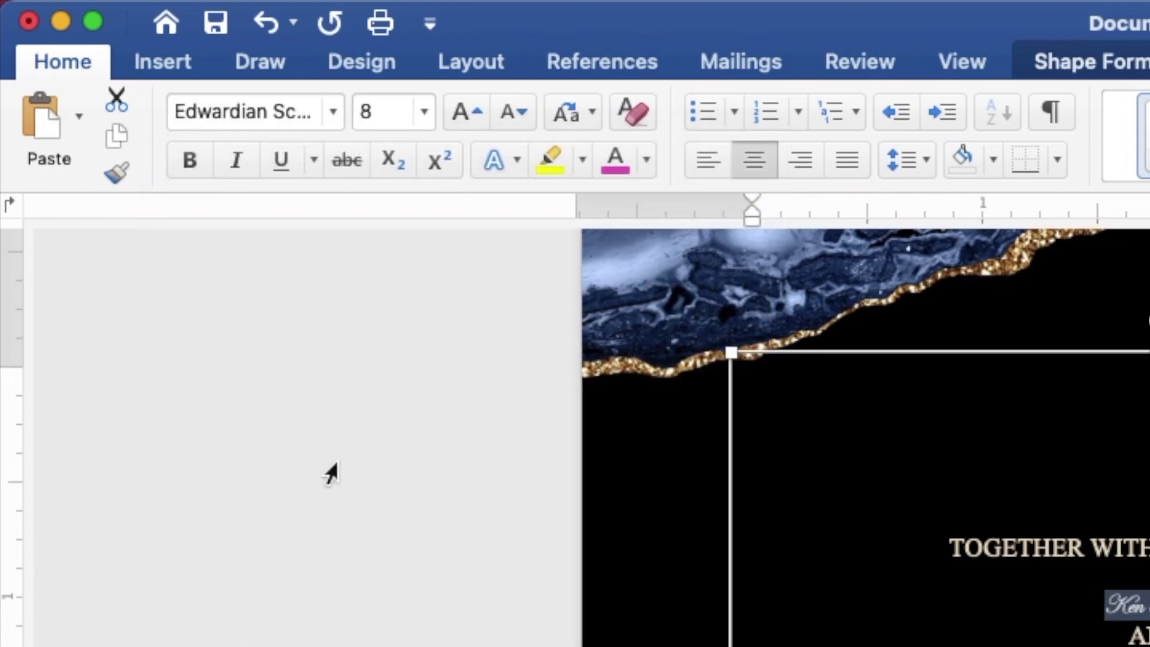
{"action": "left_click", "coordinate": [391, 113]}
{"action": "double_click", "coordinate": [362, 112]}
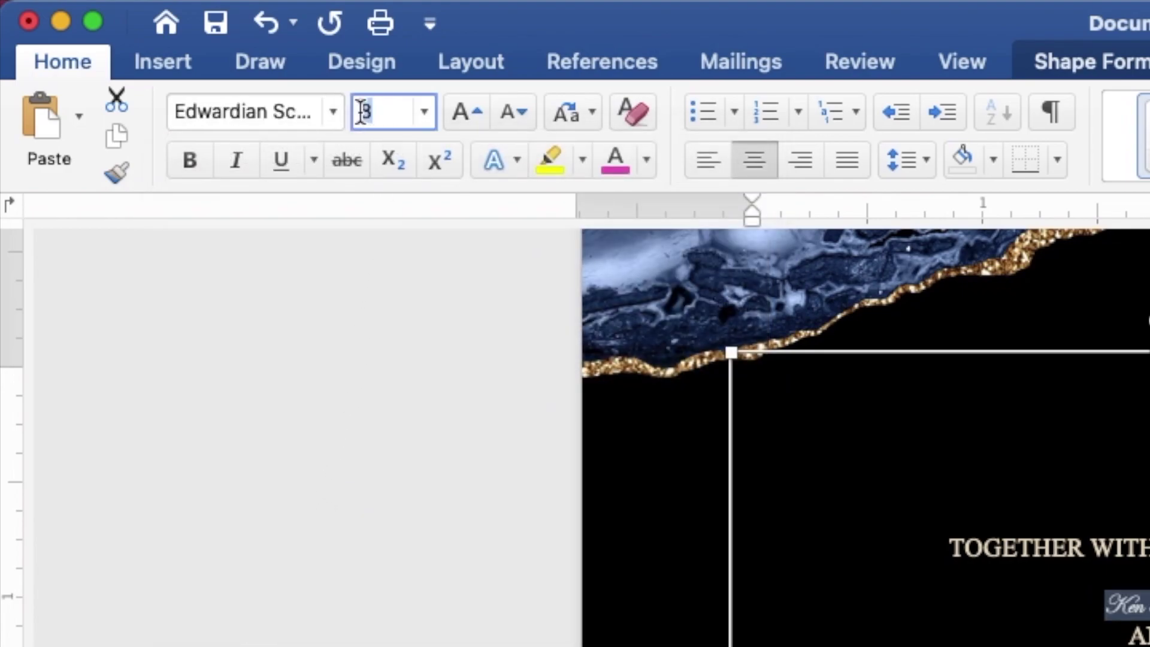
{"action": "type", "text": "20"}
{"action": "key", "text": "Return"}
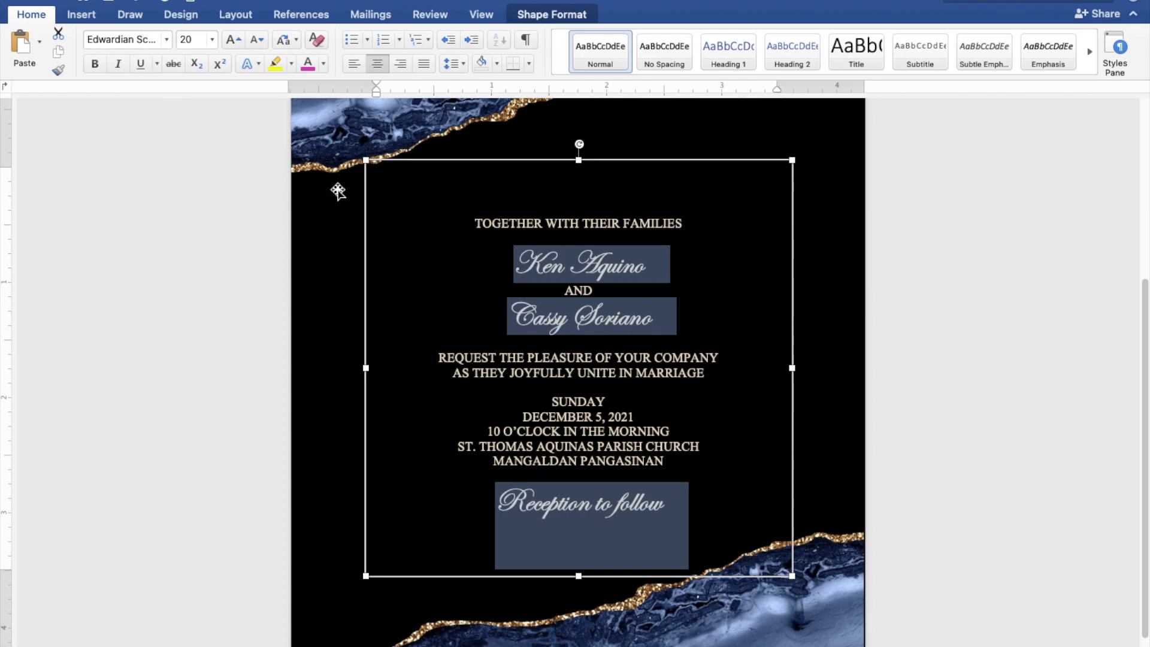
{"action": "left_click", "coordinate": [655, 259]}
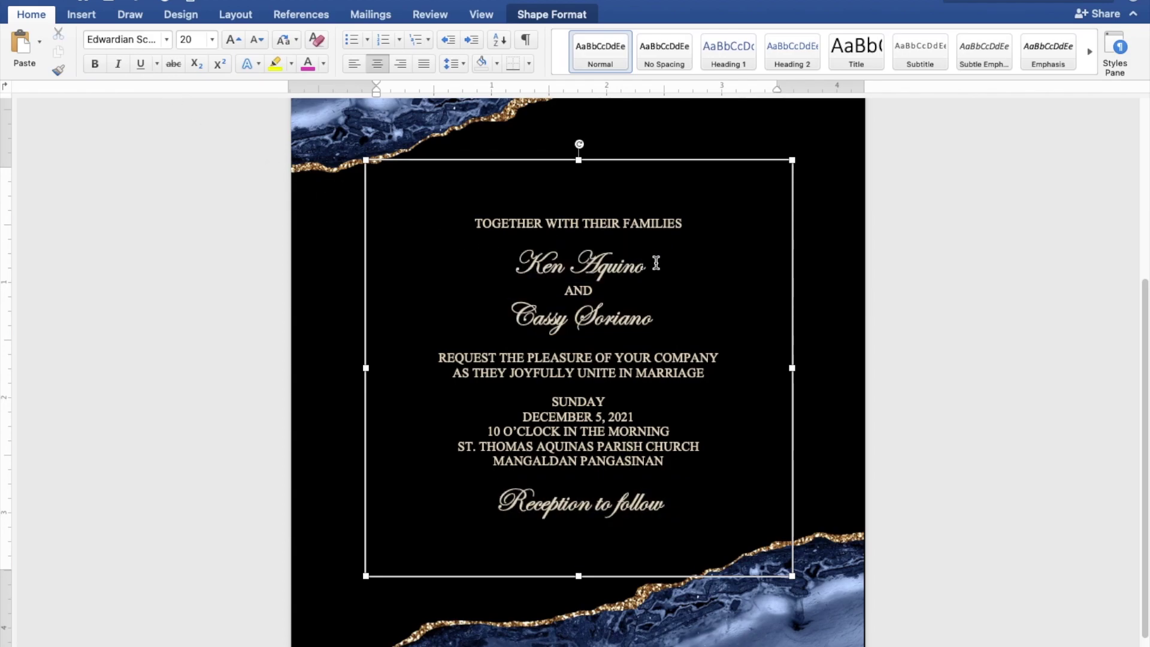
Enlarge the couple's two name lines to size 50.
{"action": "triple_click", "coordinate": [530, 270]}
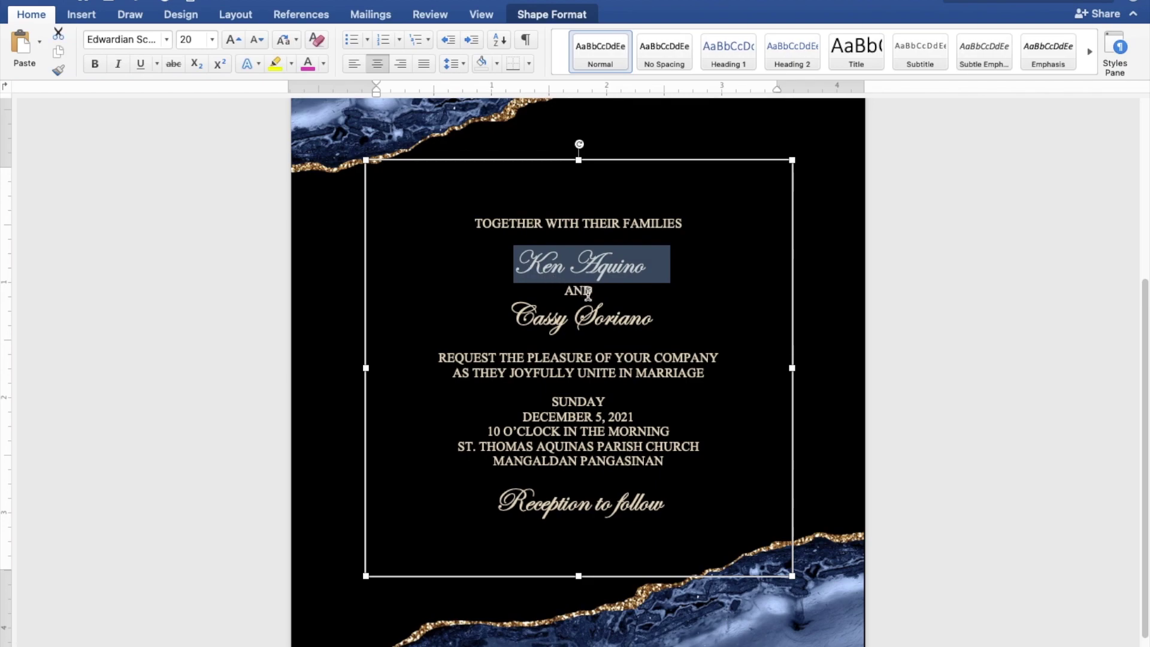
{"action": "left_click_drag", "start_coordinate": [663, 323], "coordinate": [540, 322]}
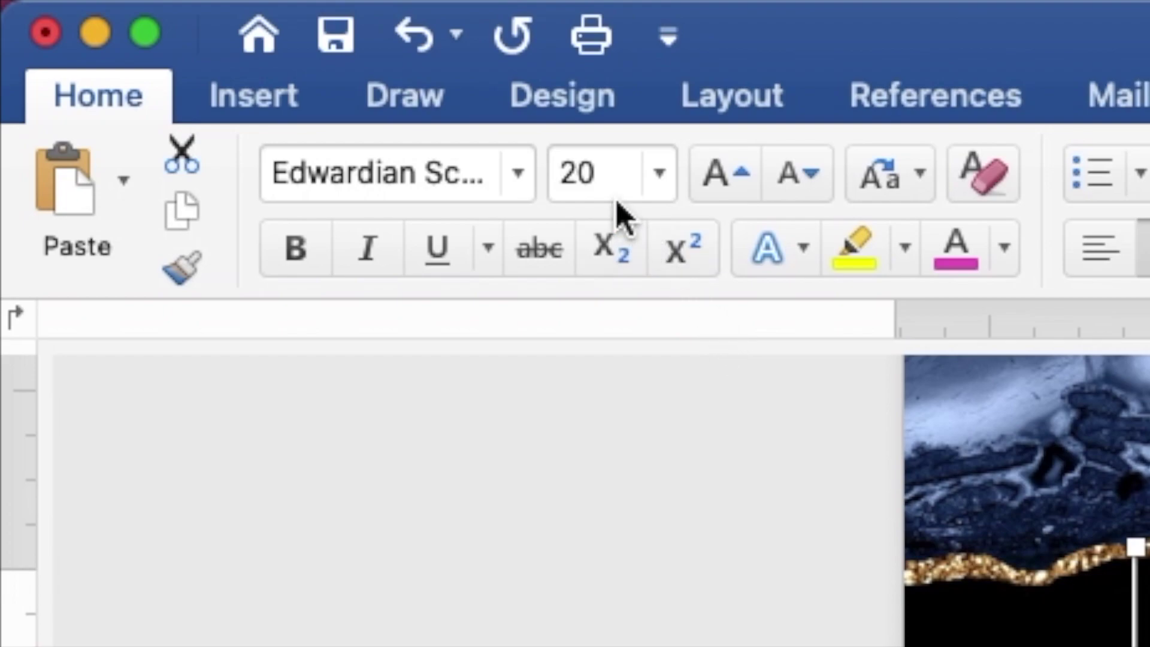
{"action": "left_click", "coordinate": [197, 41]}
{"action": "key", "text": "Return"}
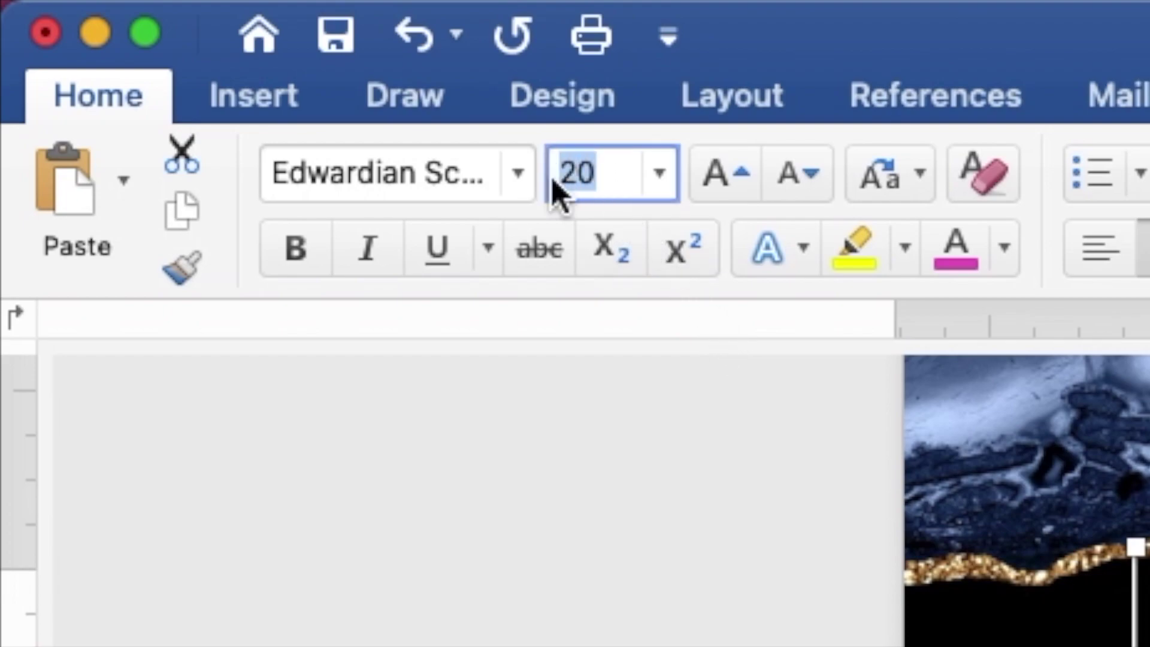
{"action": "type", "text": "50"}
{"action": "key", "text": "Return"}
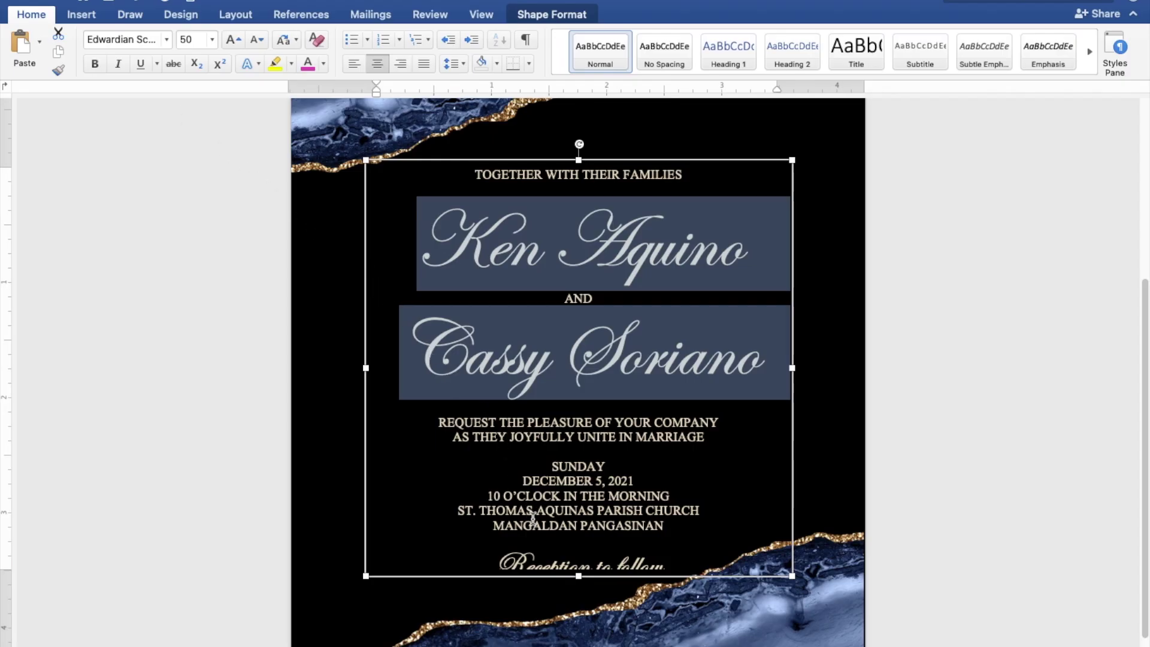
Lengthen the text box and move it up between the agates, at 0.66 in left, 2.53 in top.
{"action": "left_click_drag", "start_coordinate": [579, 576], "coordinate": [580, 592]}
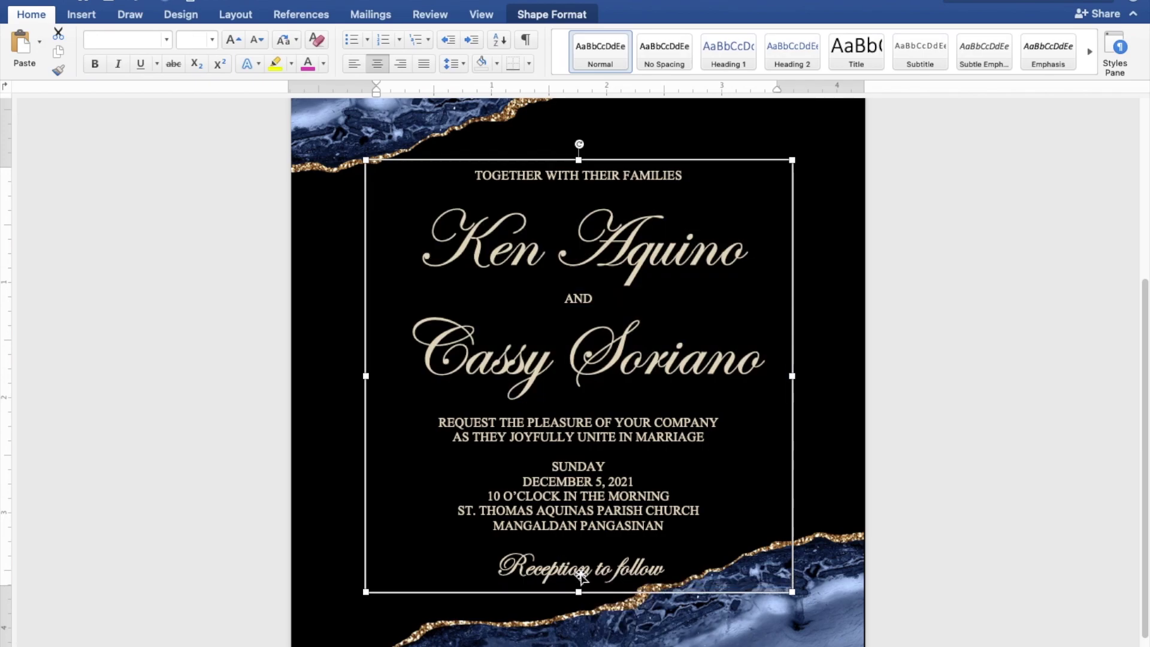
{"action": "left_click_drag", "start_coordinate": [576, 526], "coordinate": [575, 502]}
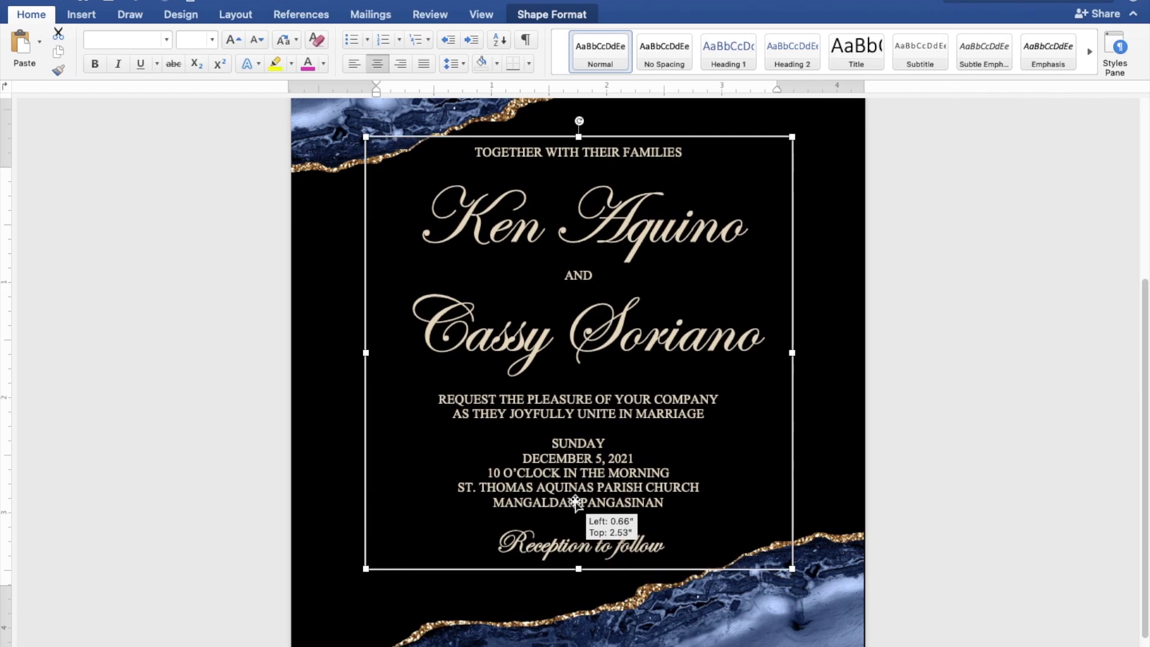
{"action": "left_click_drag", "start_coordinate": [575, 502], "coordinate": [576, 502]}
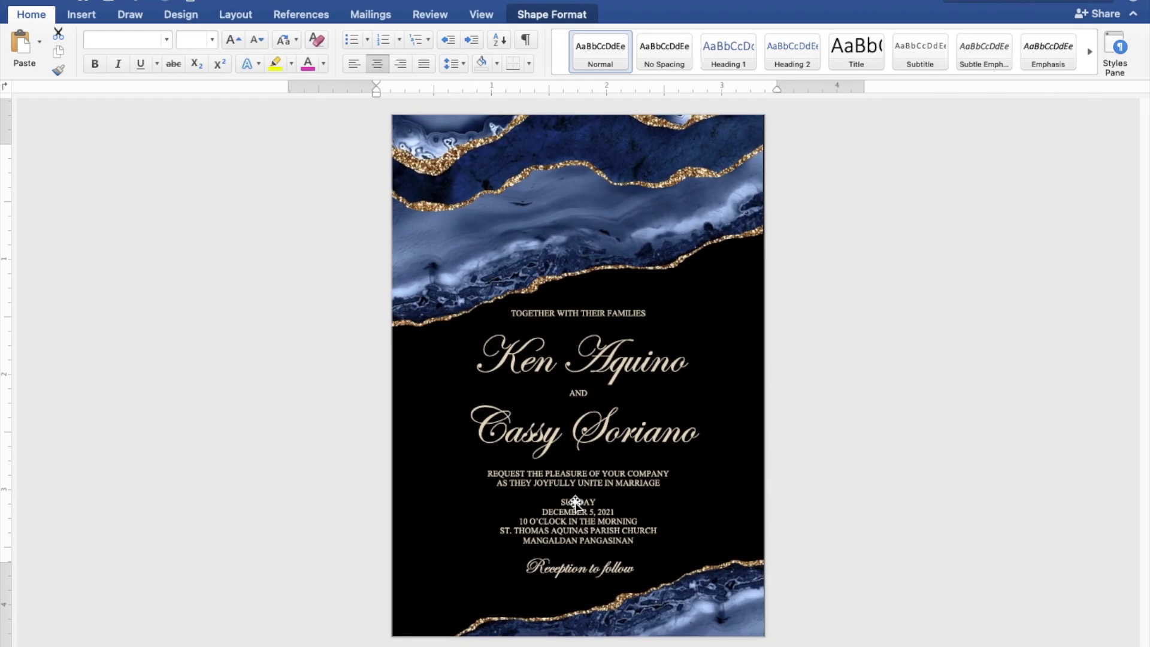
{"action": "left_click", "coordinate": [575, 502]}
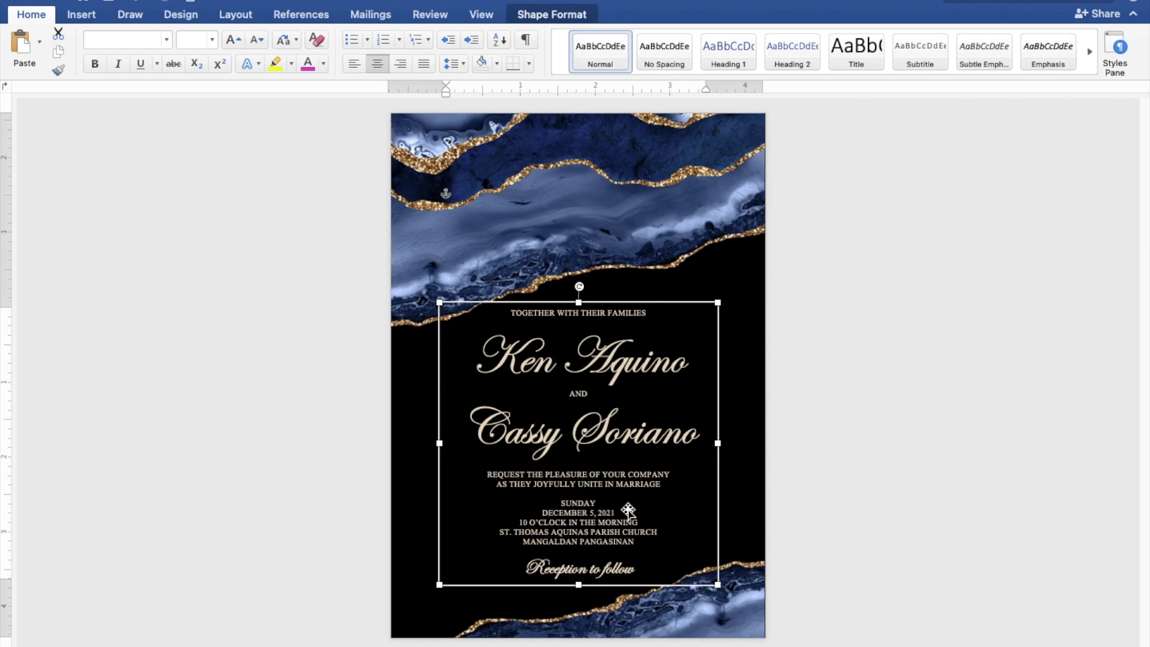
{"action": "left_click", "coordinate": [1000, 458]}
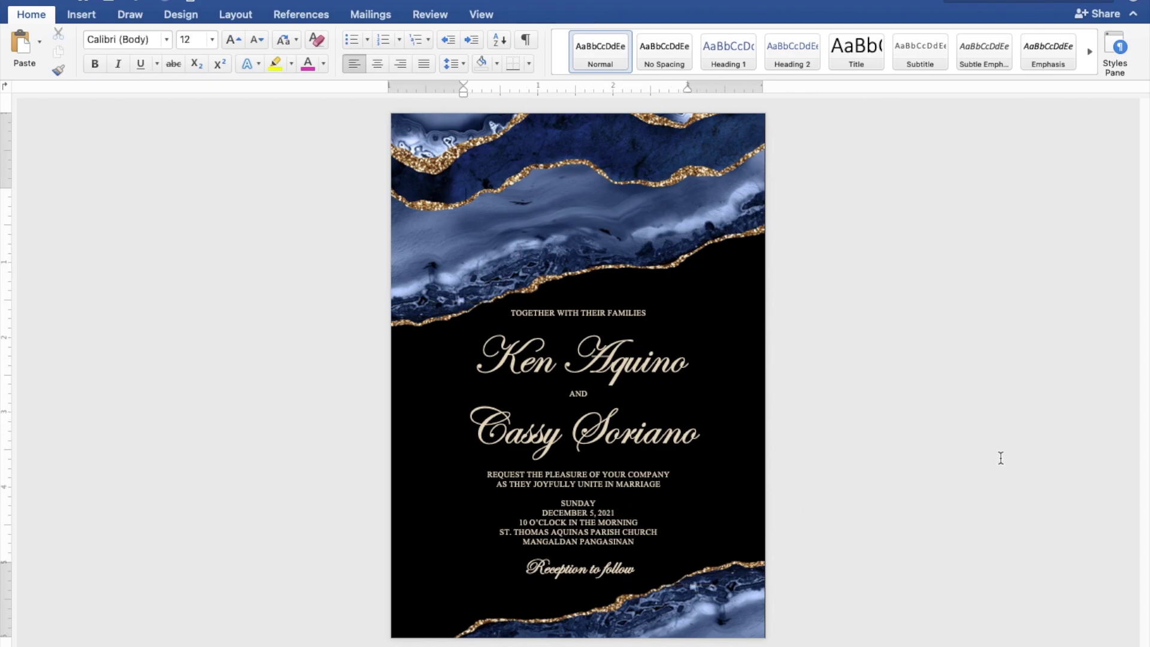